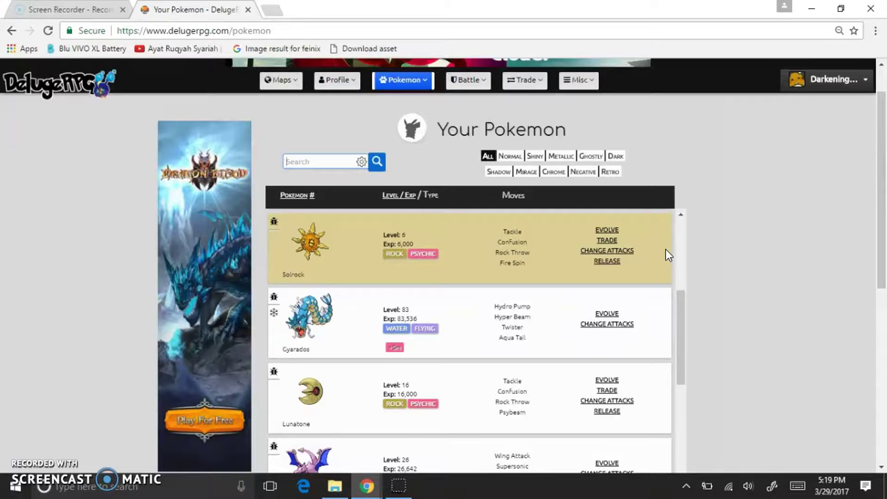
- Go to The Deluge Realm #12 map and walk around until a wild Pokémon appears
click(280, 81)
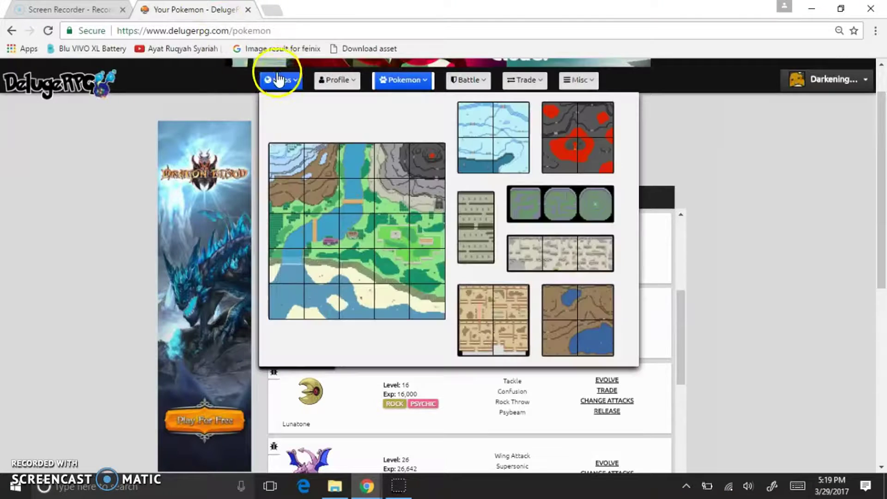
click(316, 236)
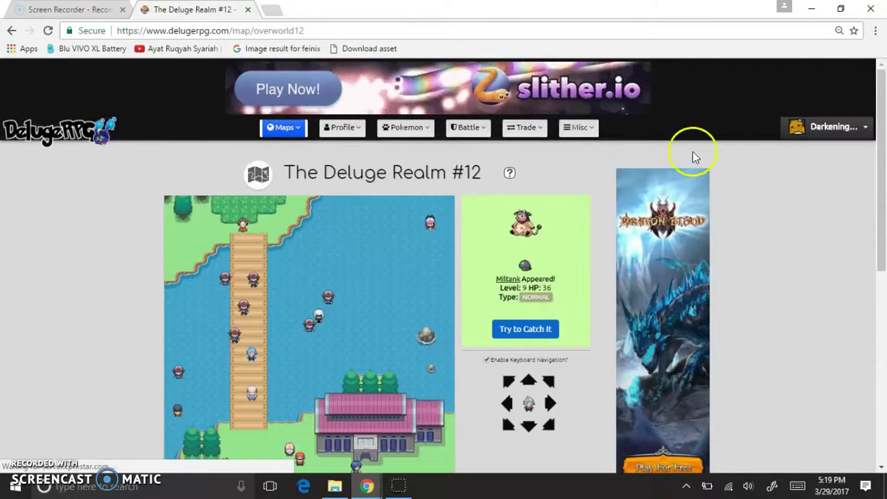
drag(879, 188, 883, 236)
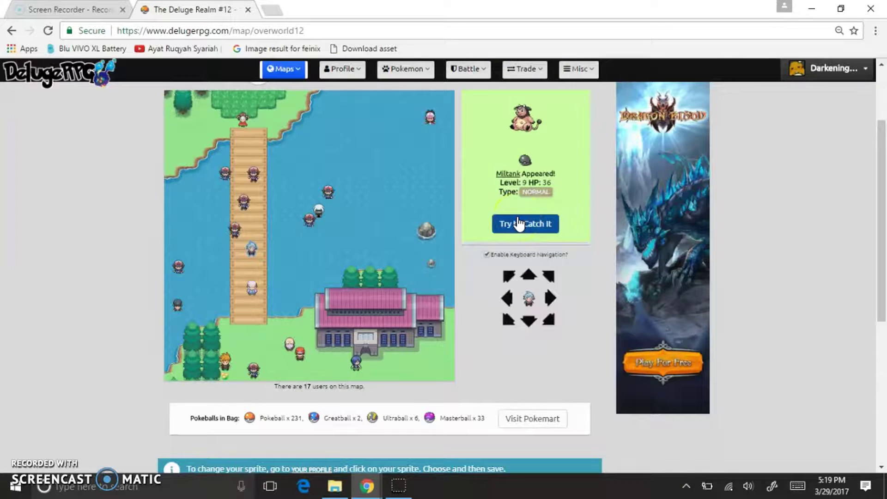
key(Right)
key(Right)
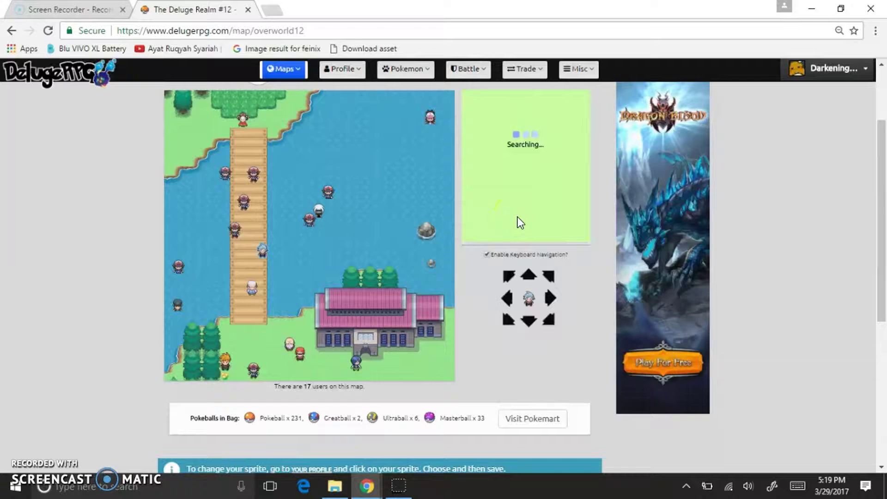
key(Right)
key(Left)
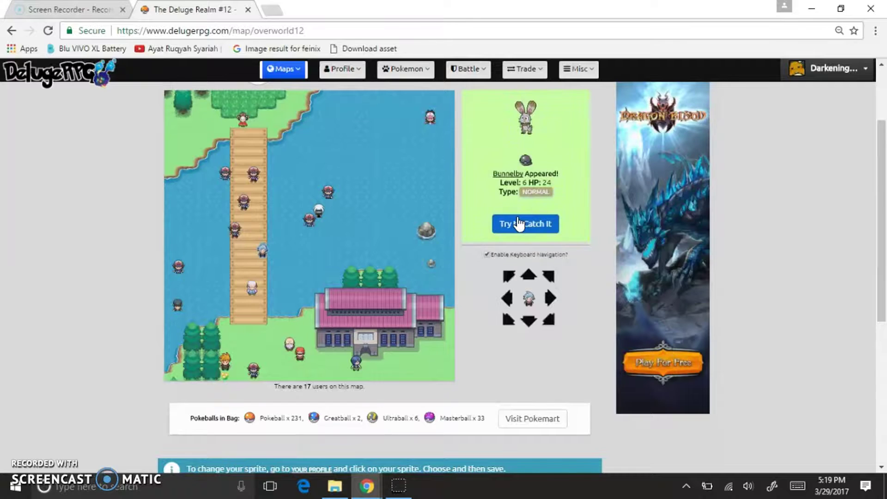
key(Right)
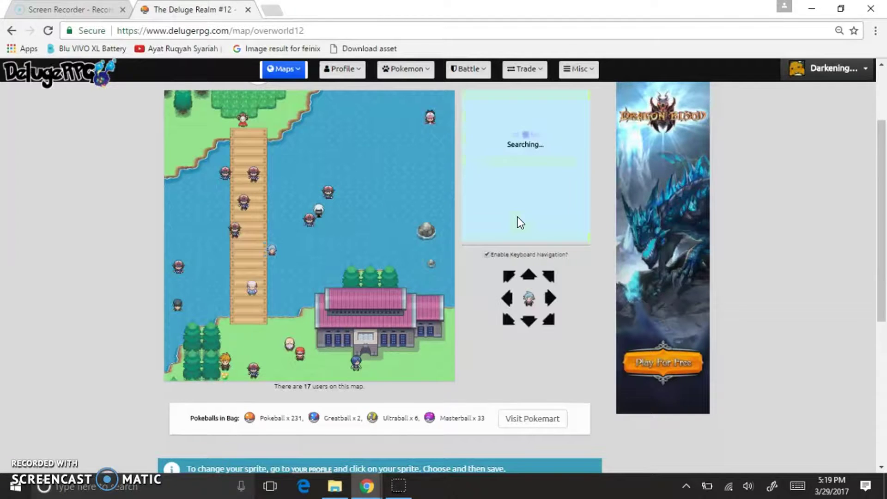
key(Right)
key(Right)
key(Right)
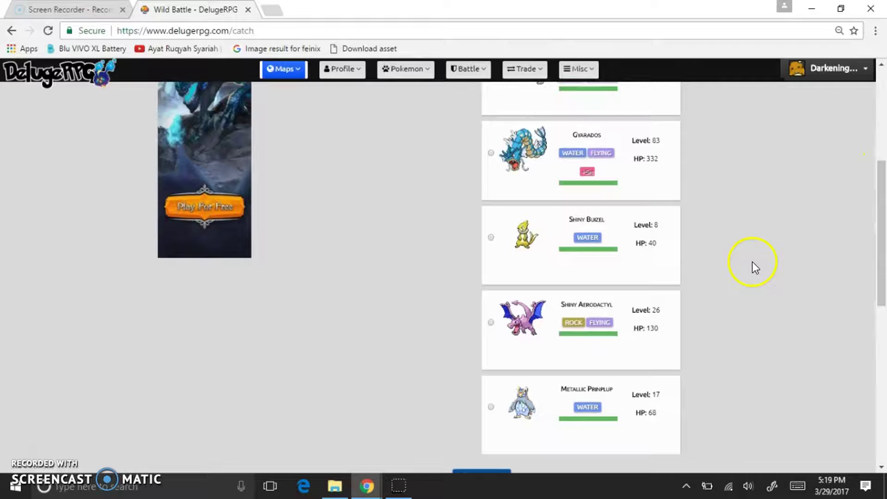
- Send Gyarados against the wild Spheal and knock it out with Hydro Pump
click(668, 169)
drag(885, 201, 885, 258)
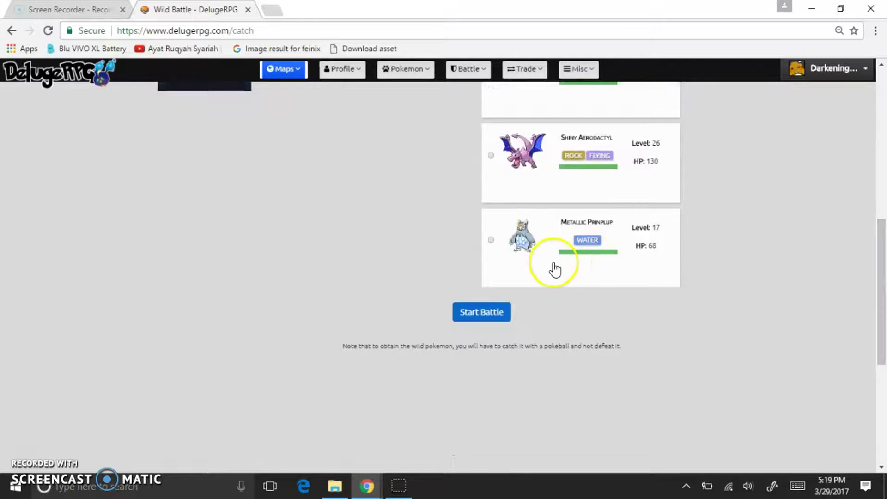
click(475, 315)
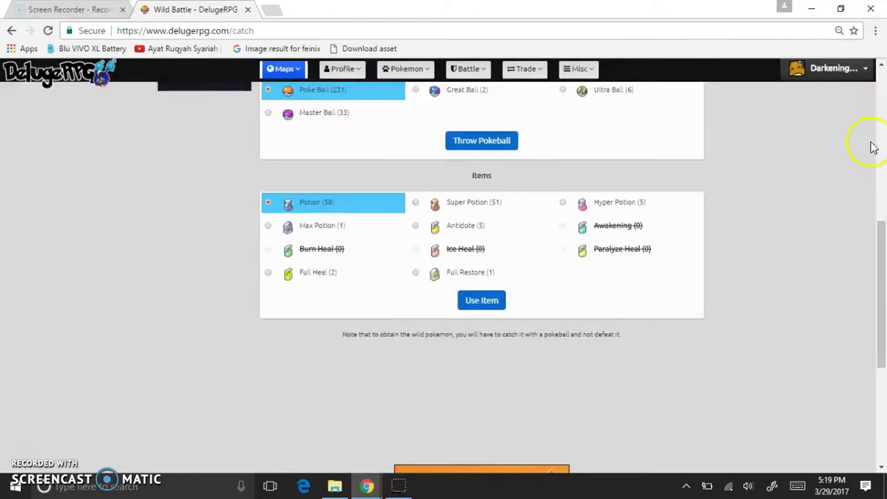
click(884, 147)
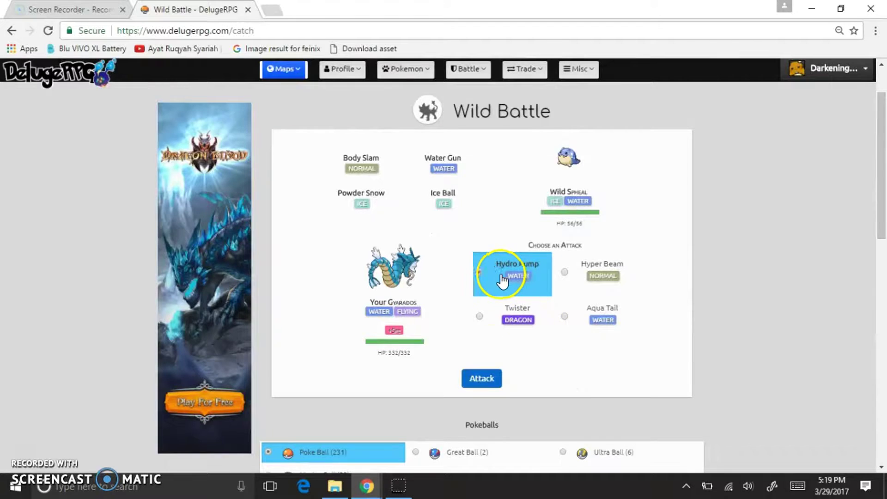
click(497, 376)
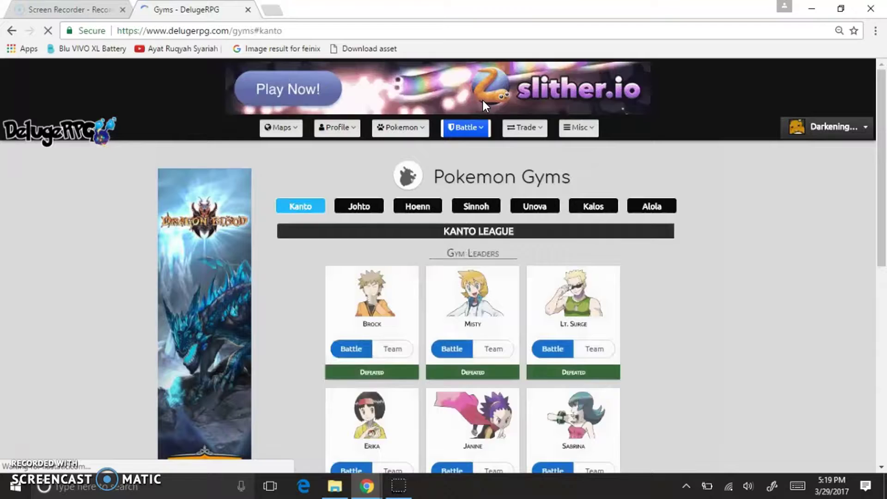
- Challenge Alola trial captain Kiawe and knock out Alolan Marowak and Magmar
click(668, 208)
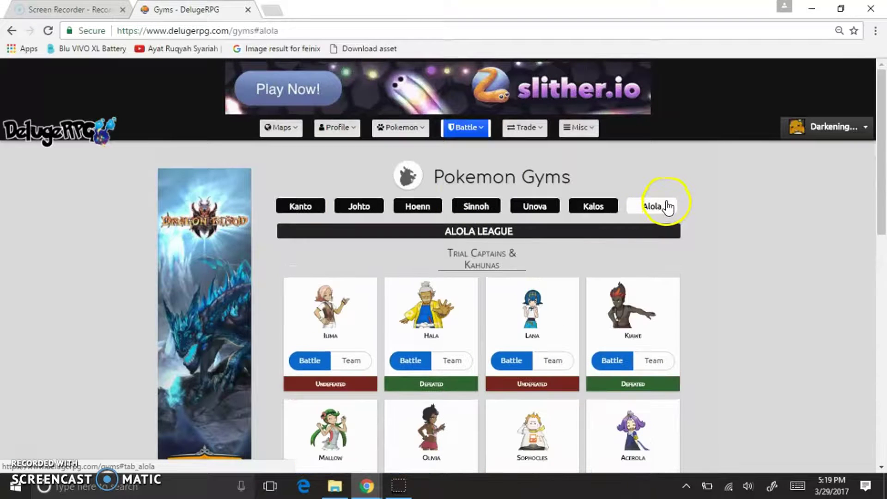
click(626, 365)
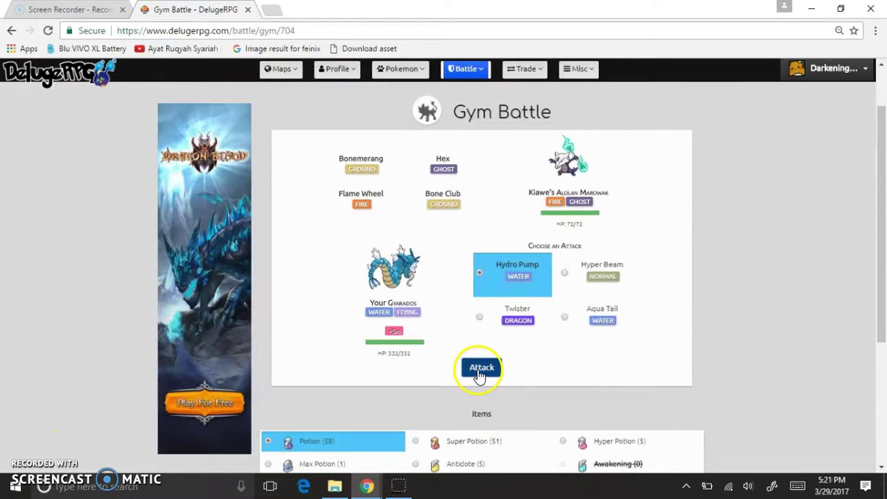
click(482, 367)
click(490, 418)
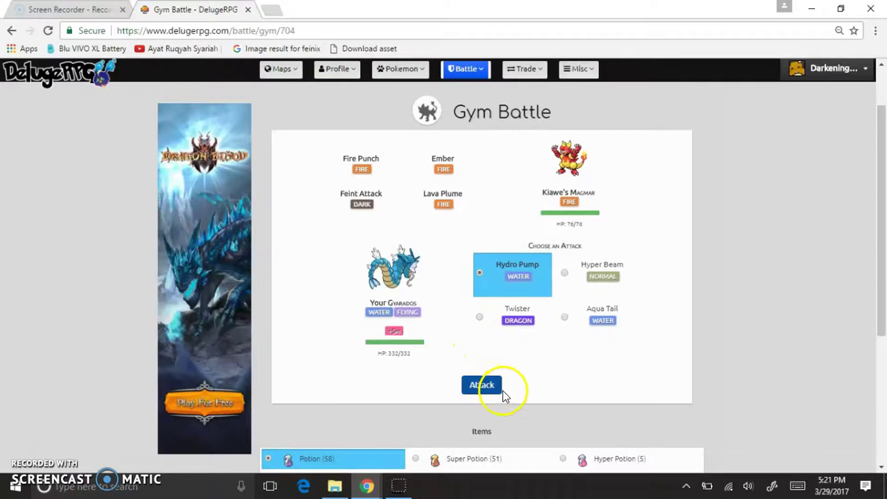
click(494, 385)
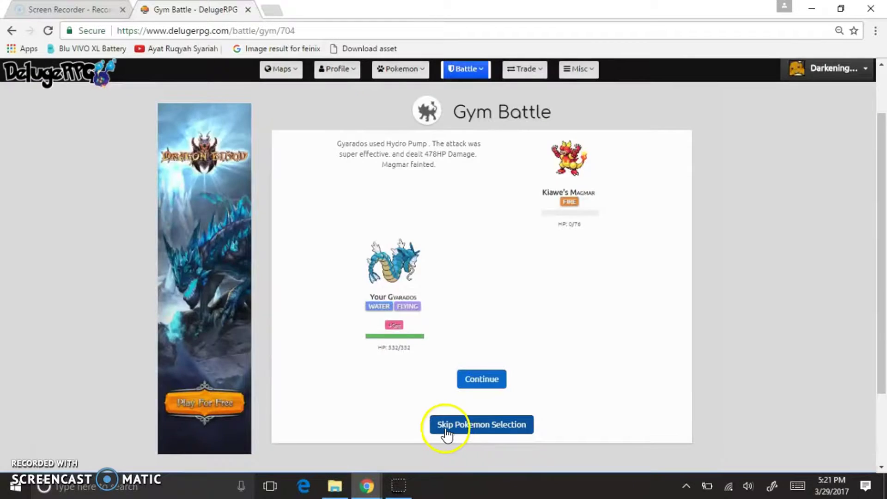
click(448, 426)
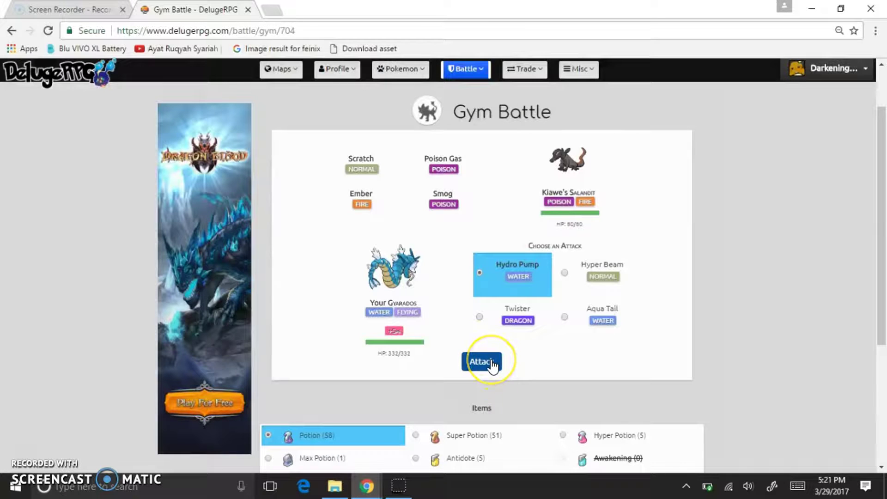
- Knock out Kiawe's Salandit and Salazzle, then view the victory results
key(XF86MonBrightnessUp)
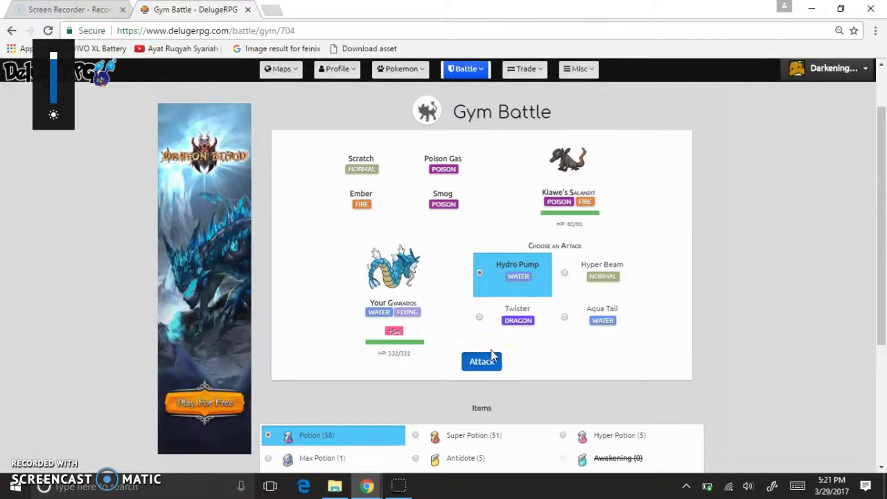
click(490, 359)
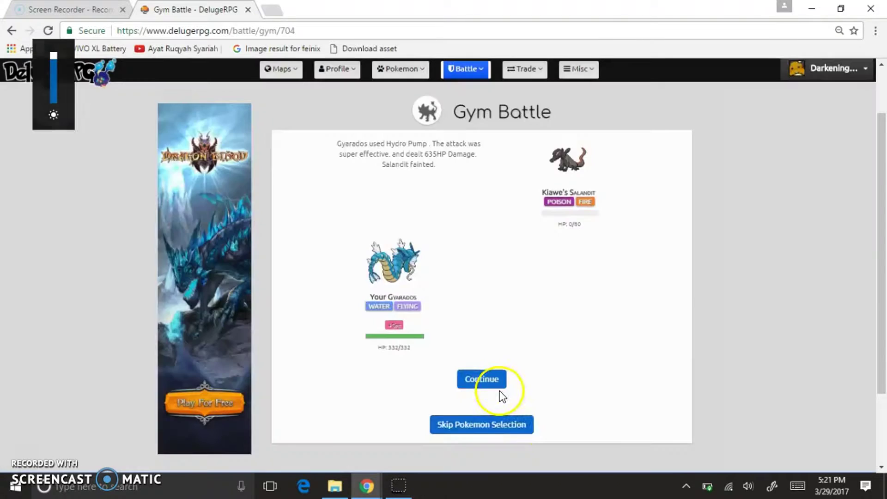
click(510, 425)
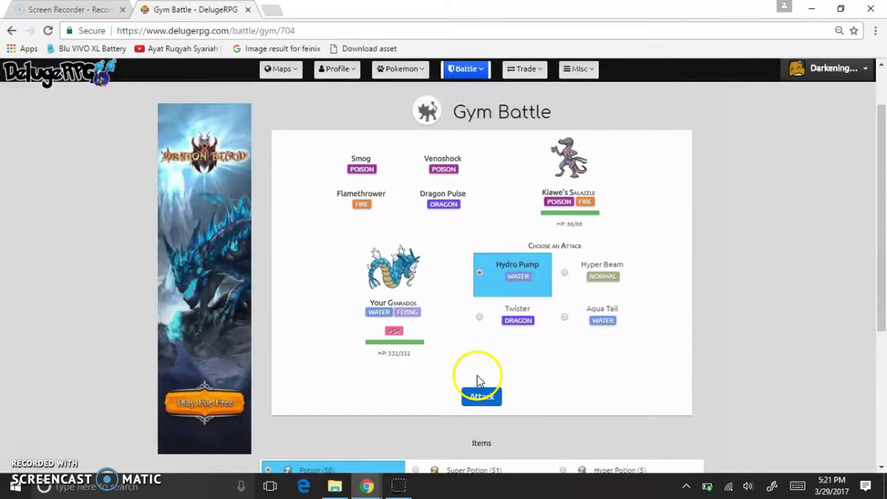
click(481, 396)
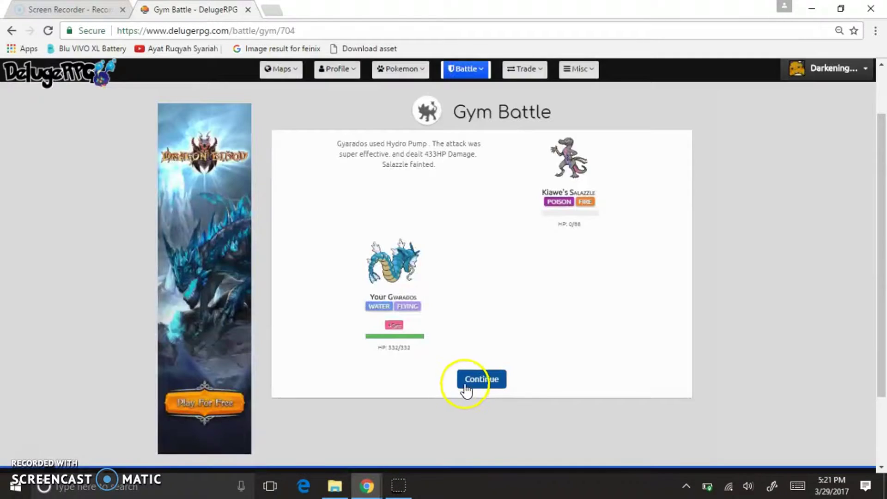
click(466, 386)
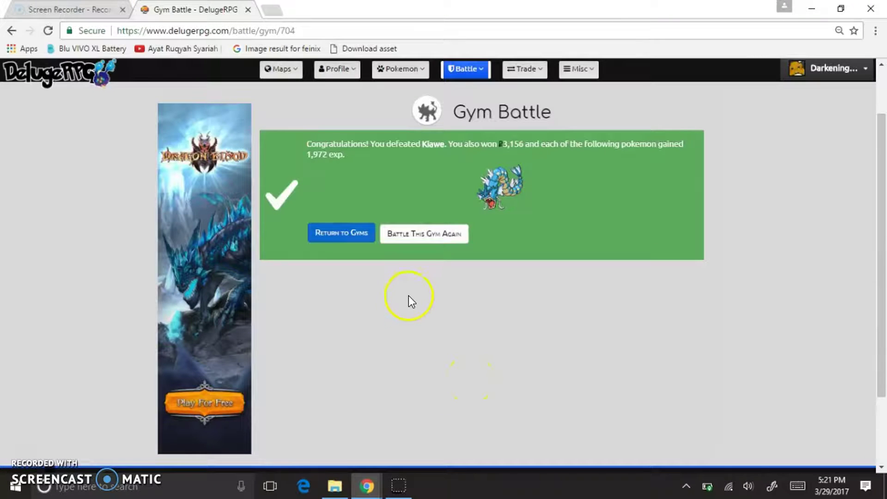
- Start a Kiawe rematch with Gyarados leading and knock out Alolan Marowak
click(388, 233)
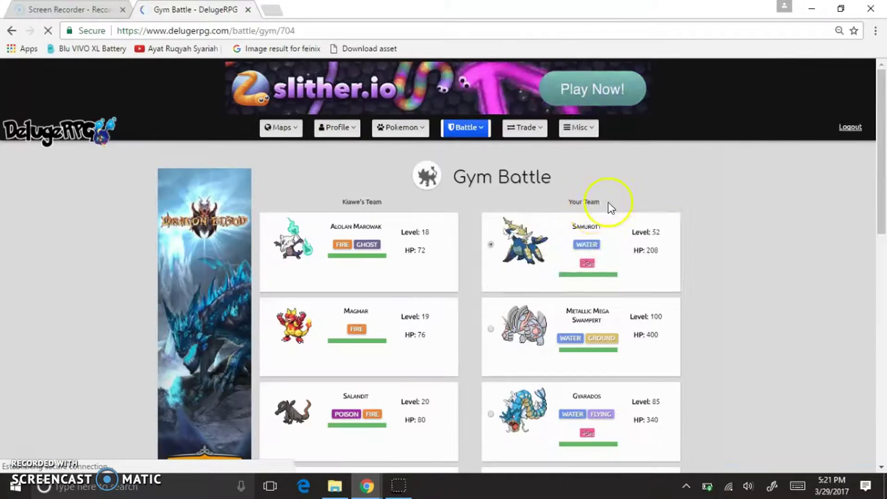
scroll(860, 208, down, 3)
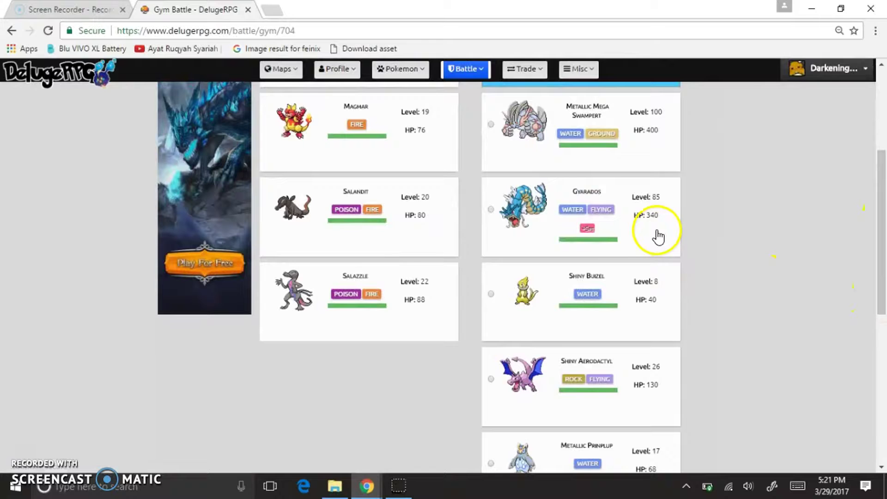
click(654, 233)
drag(882, 242, 884, 424)
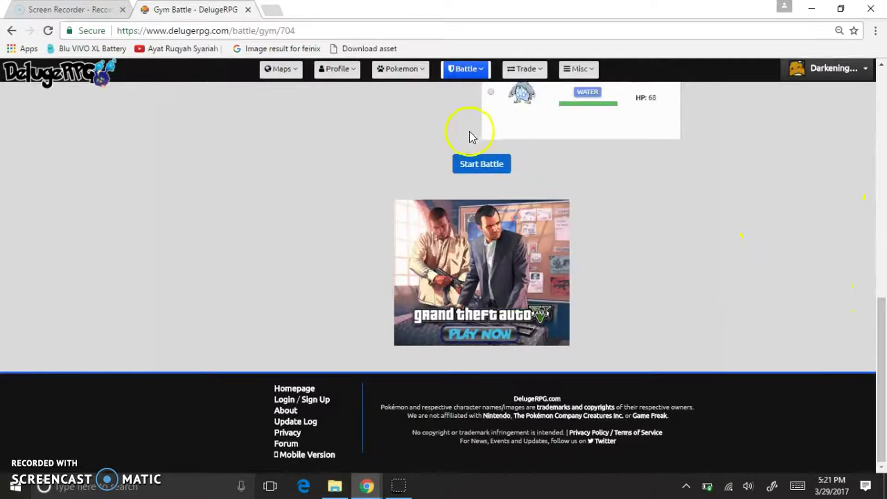
click(482, 164)
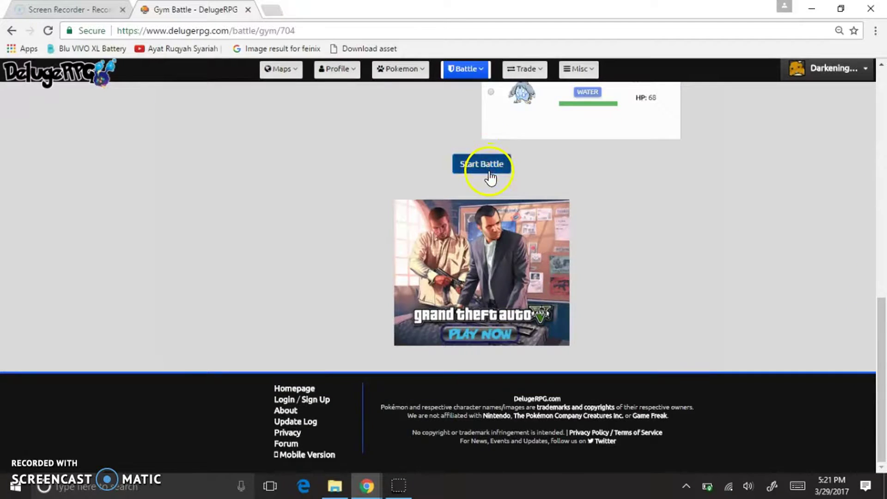
scroll(872, 129, up, 1)
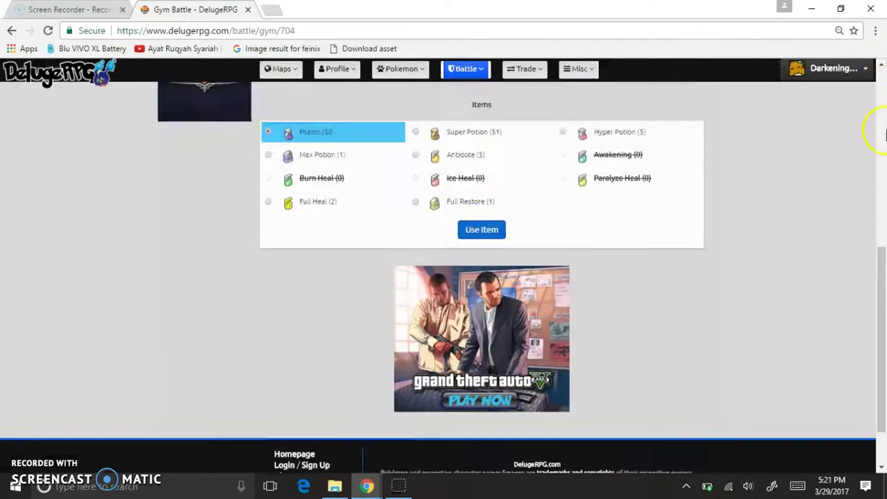
scroll(873, 129, up, 4)
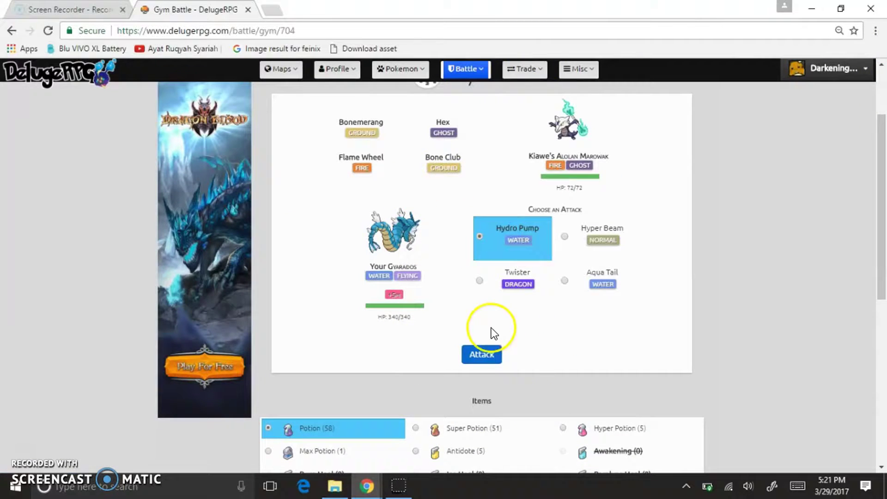
click(471, 355)
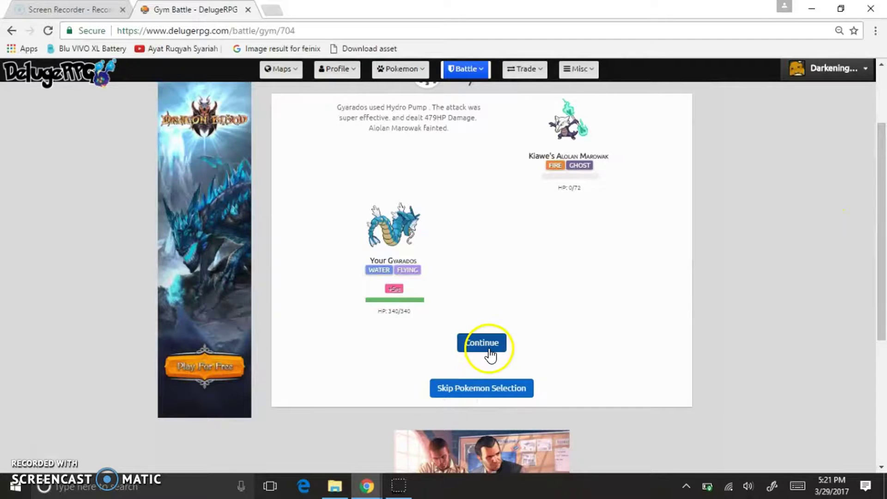
click(491, 355)
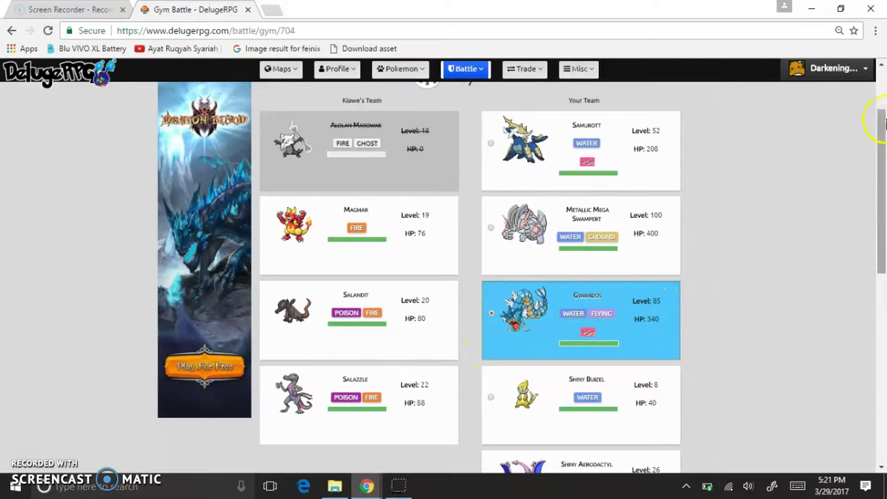
scroll(884, 174, down, 8)
scroll(884, 270, down, 1)
scroll(884, 317, down, 1)
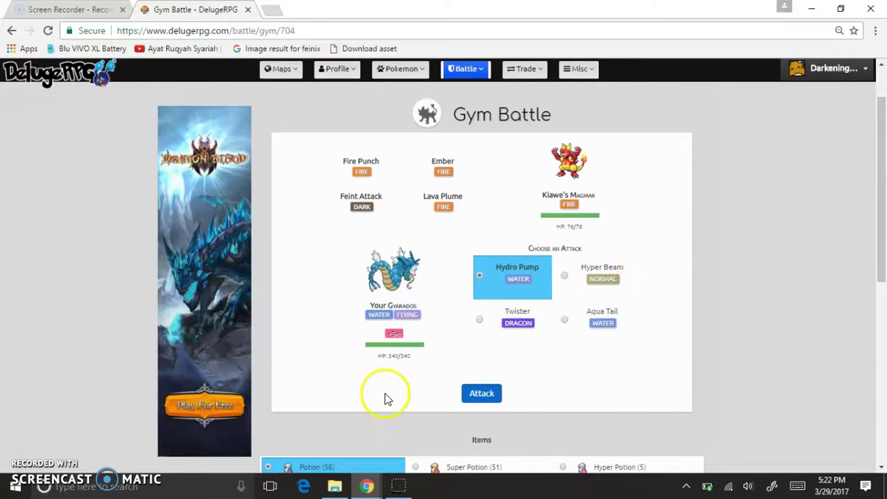
- Hydro Pump Magmar, Salandit and Salazzle, then view the 2,118-money victory
click(479, 397)
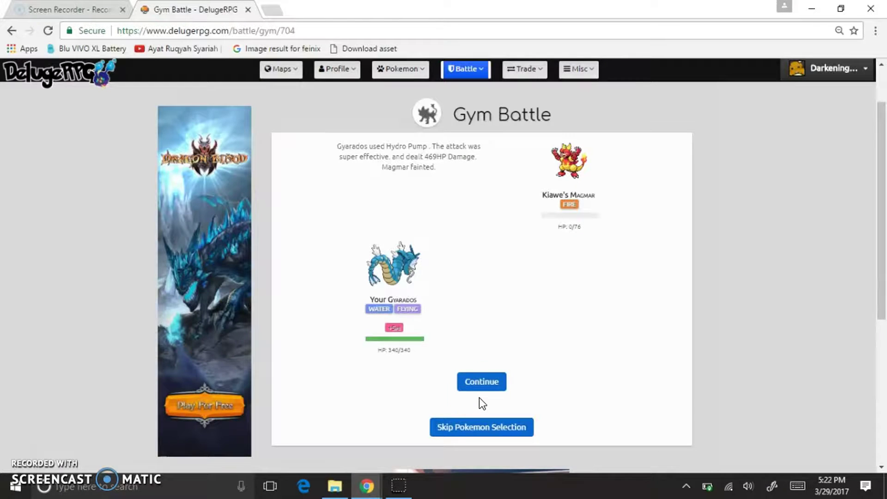
click(479, 388)
click(482, 421)
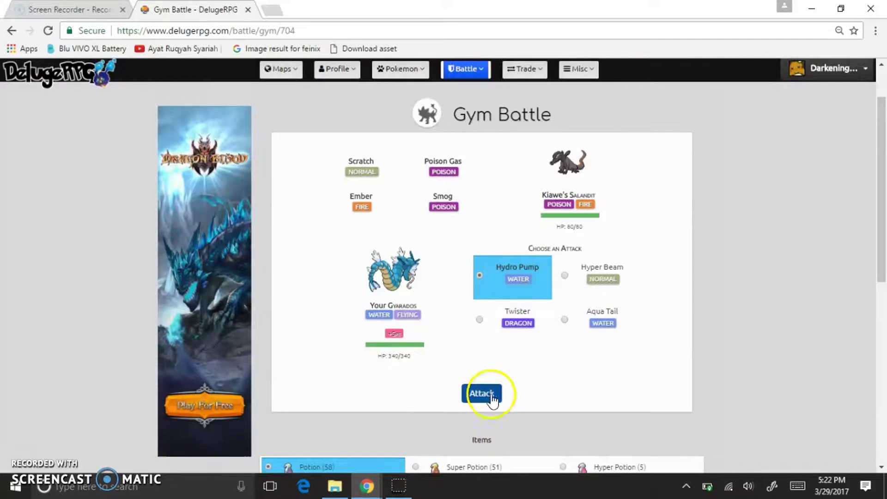
click(489, 394)
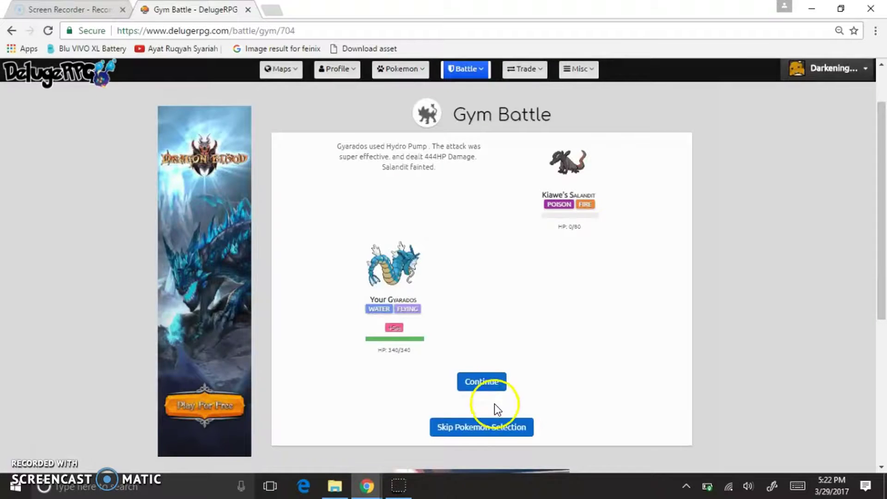
click(497, 420)
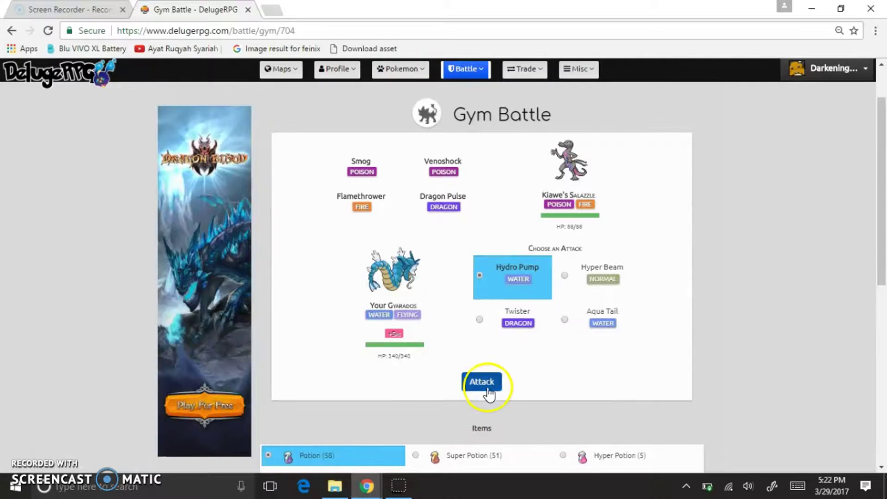
click(494, 386)
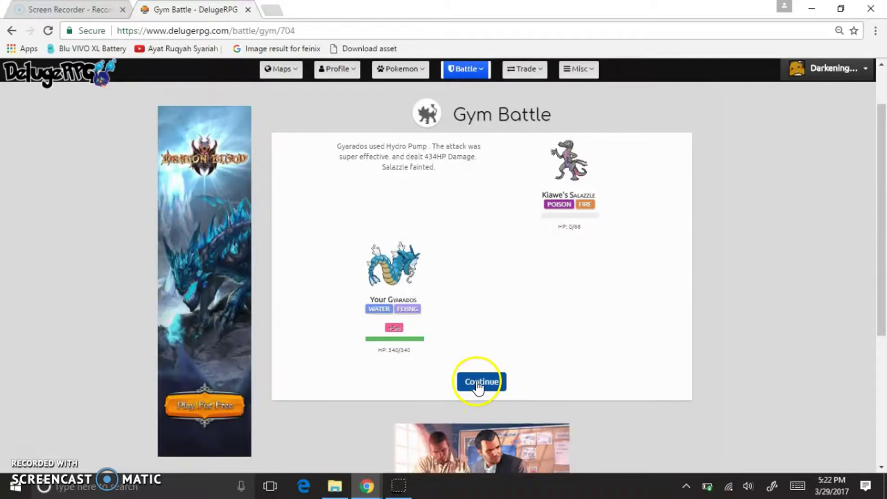
click(473, 380)
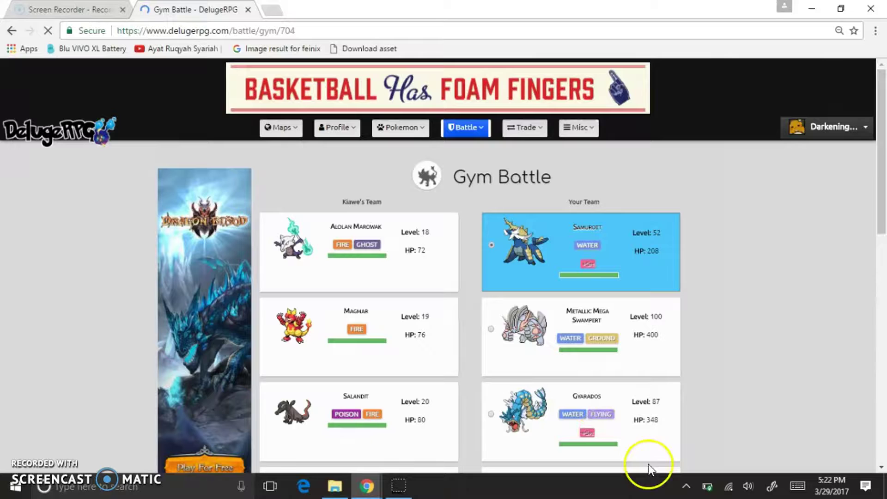
- Start the gym battle with Gyarados leading and knock out Alolan Marowak
click(646, 444)
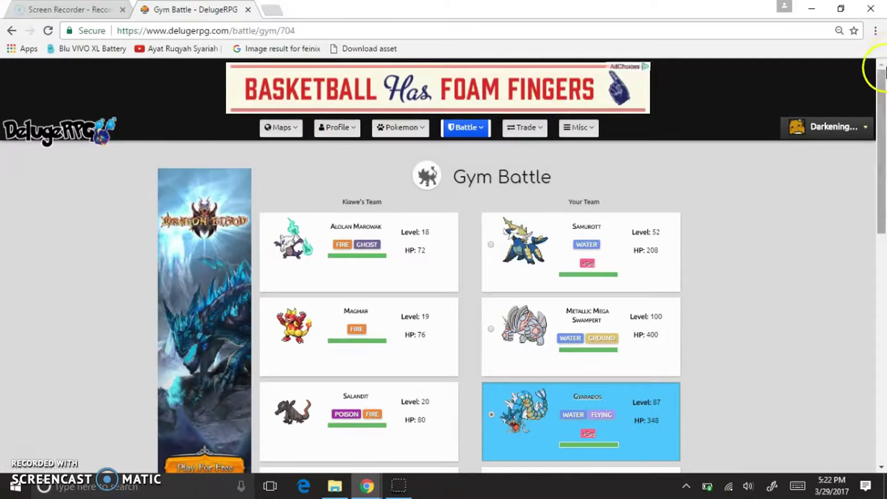
drag(880, 73, 880, 319)
click(500, 168)
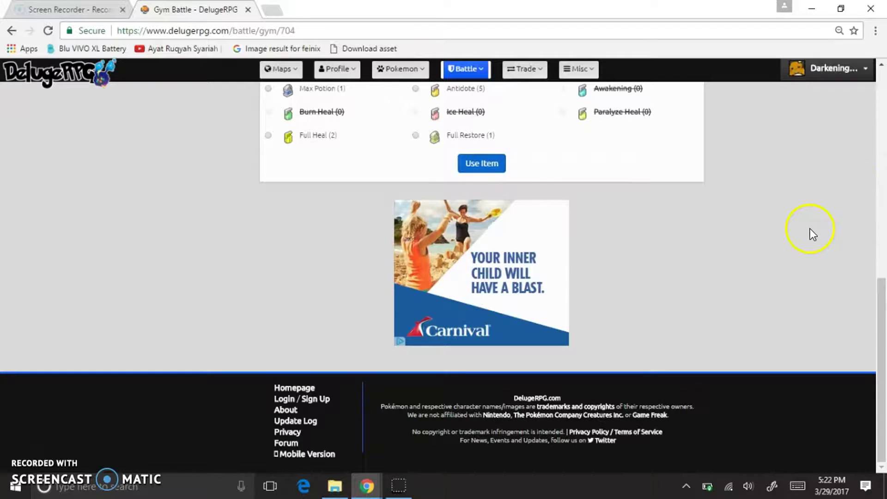
drag(882, 374, 884, 194)
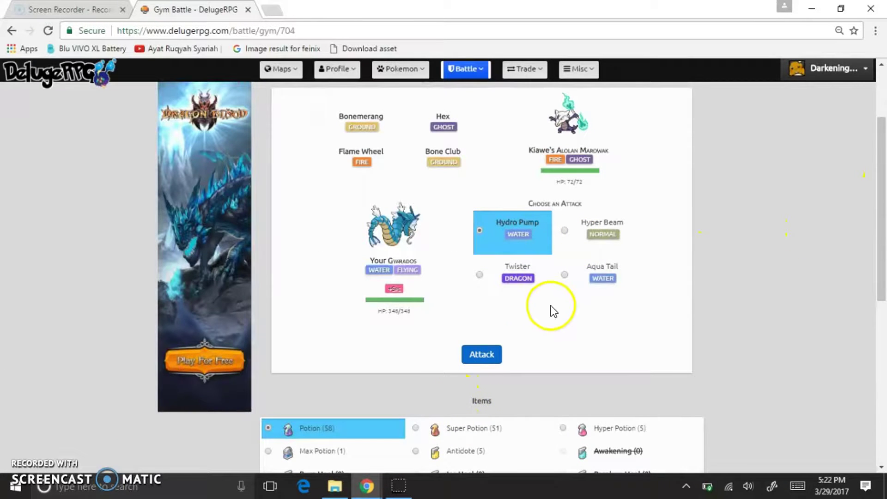
click(478, 355)
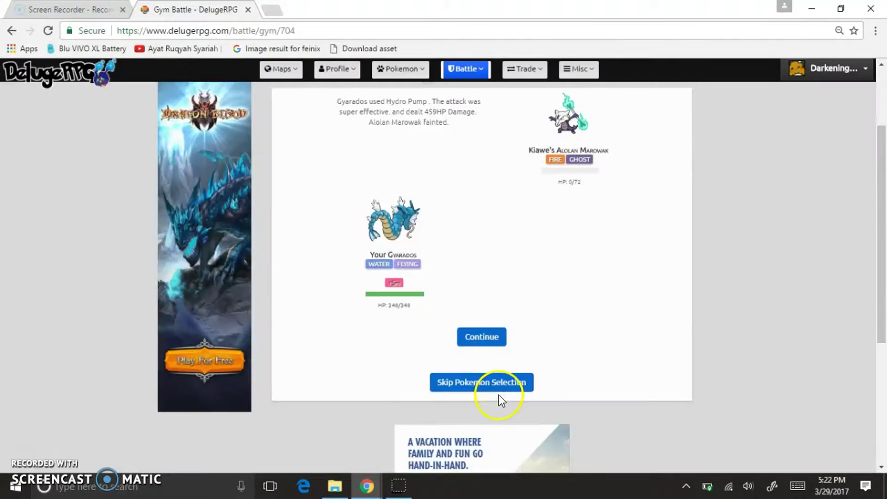
click(494, 382)
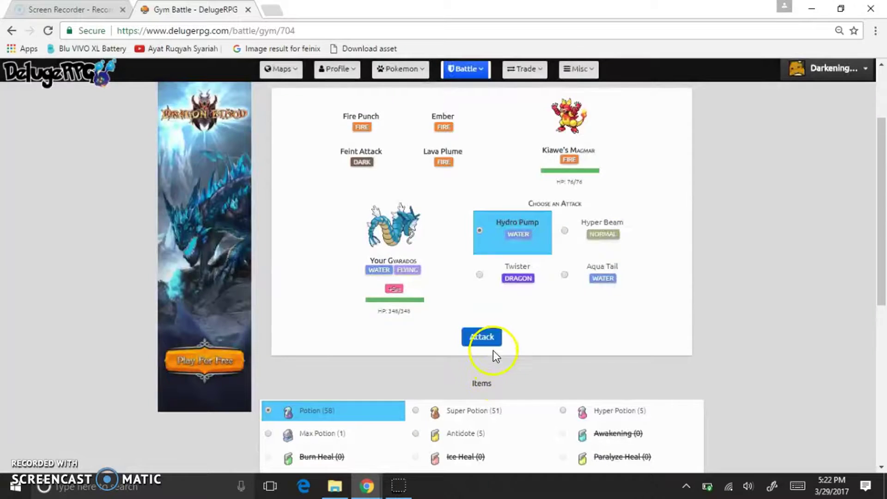
- Hydro Pump Magmar, Salandit and Salazzle to win 1,693 money and 1,881 exp
click(491, 335)
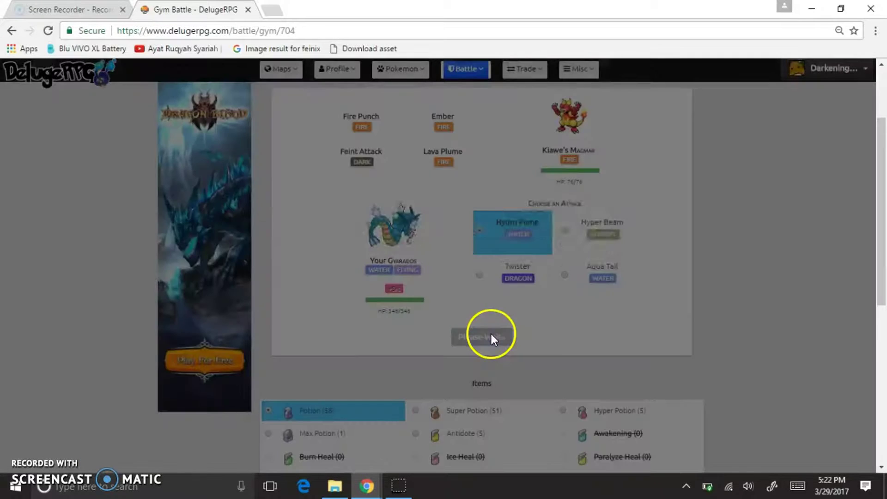
click(491, 383)
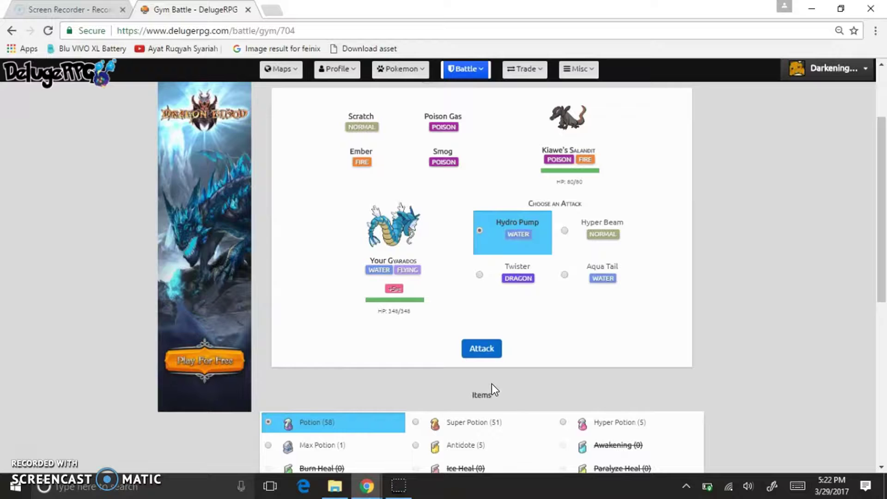
click(489, 348)
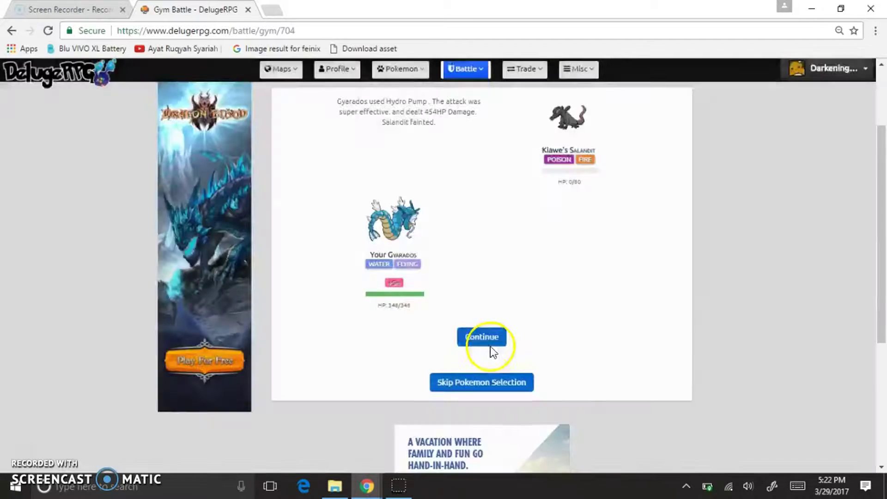
click(492, 384)
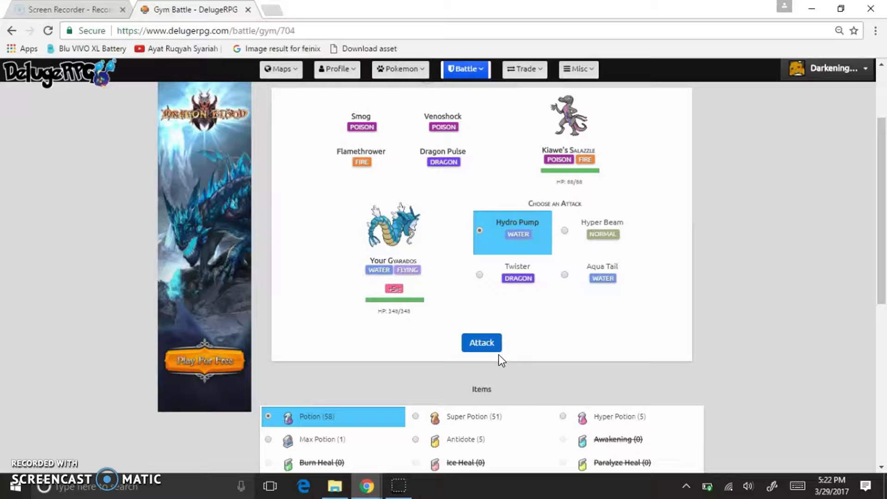
click(496, 349)
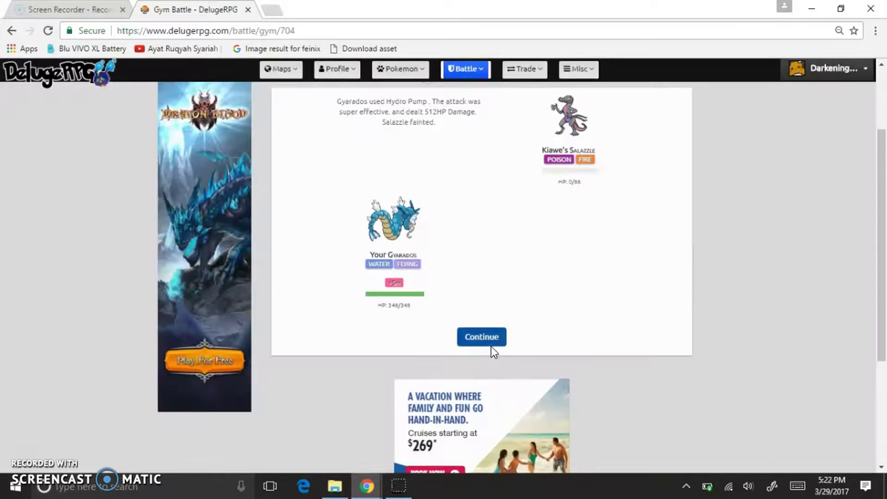
click(488, 344)
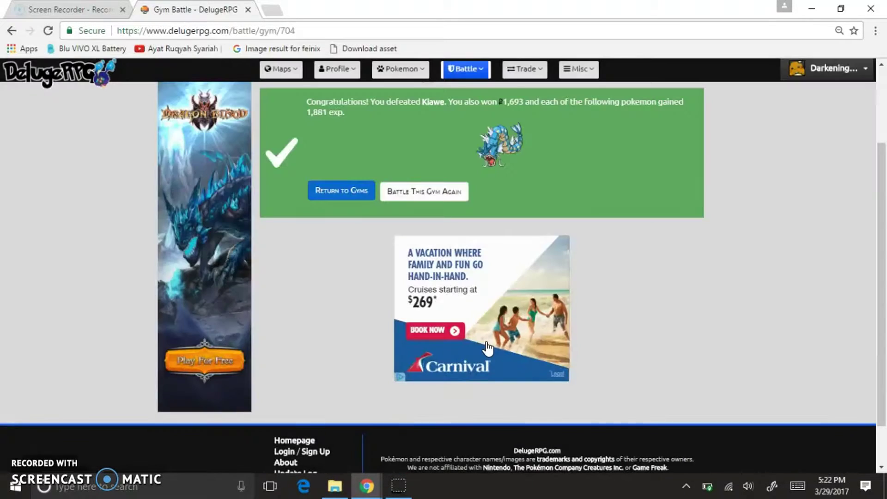
- Rematch Kiawe with Gyarados leading and knock out Alolan Marowak
click(402, 192)
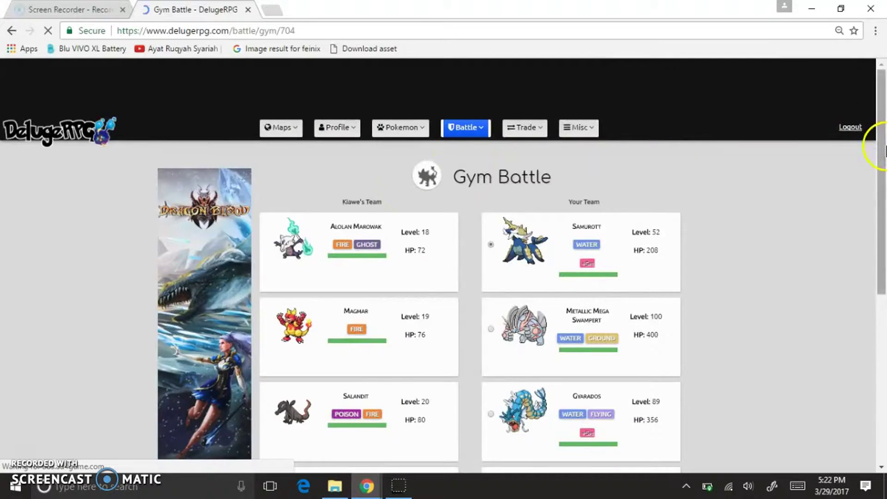
drag(881, 204, 883, 268)
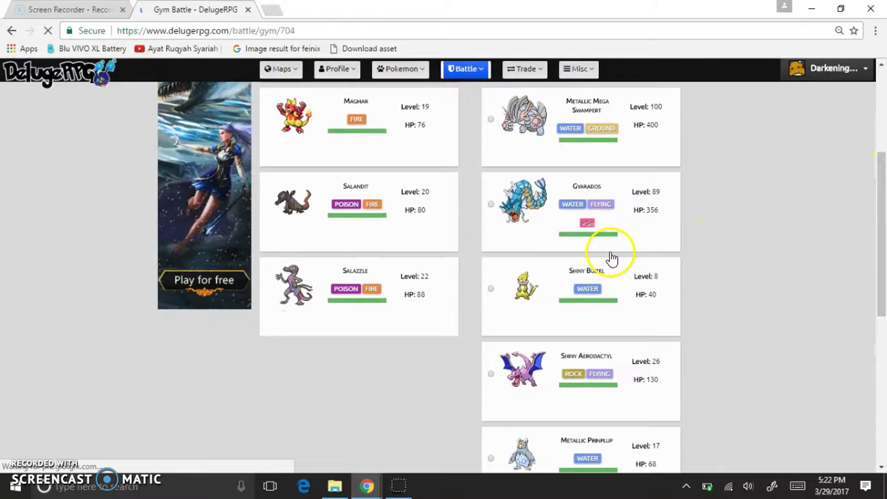
click(610, 219)
drag(884, 229, 875, 366)
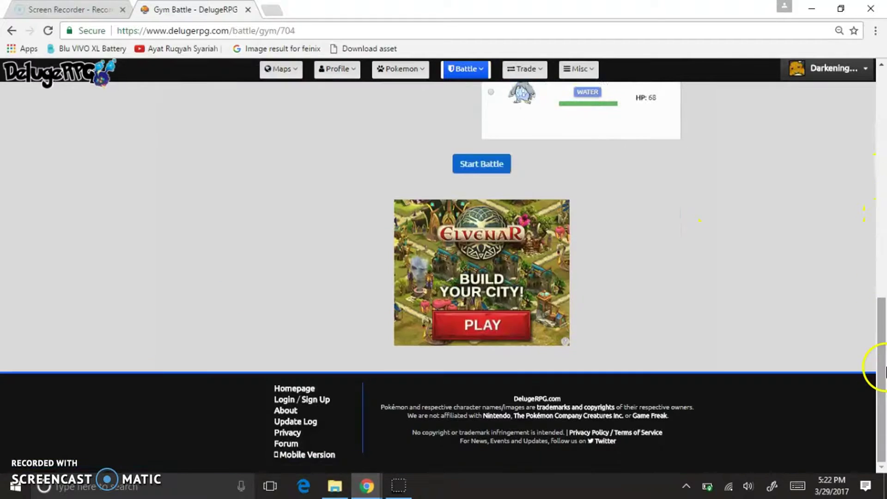
click(485, 159)
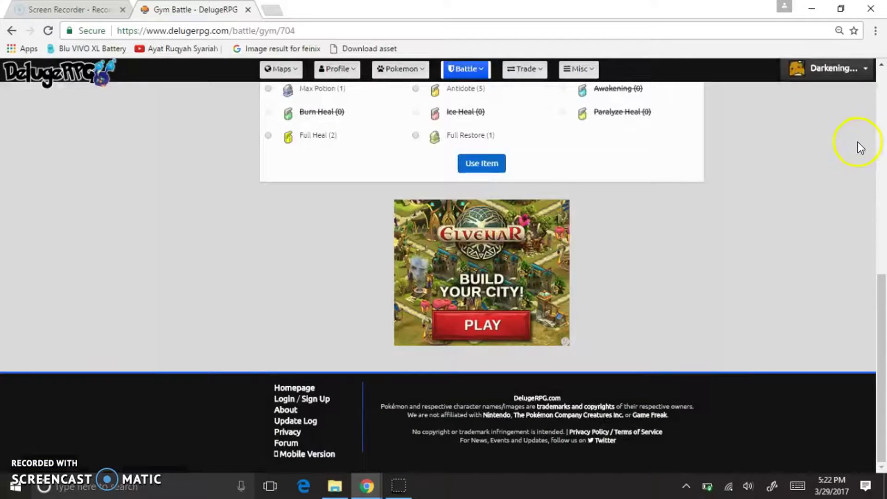
scroll(858, 142, up, 5)
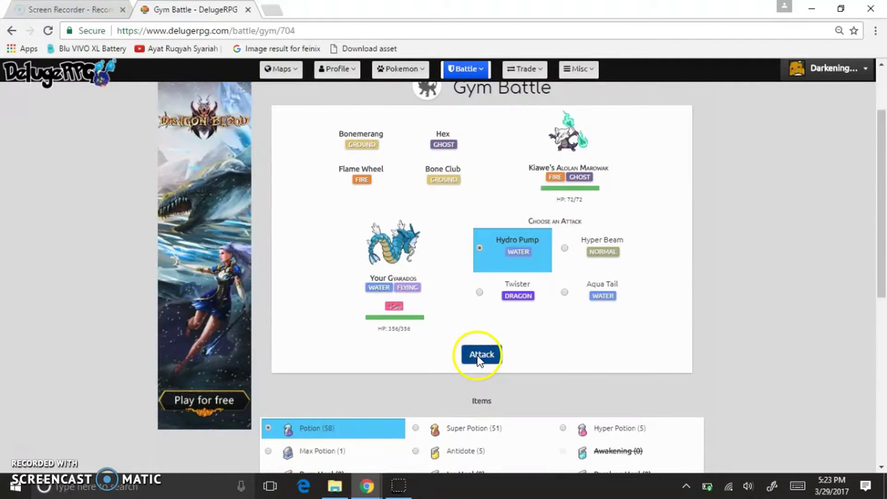
click(479, 356)
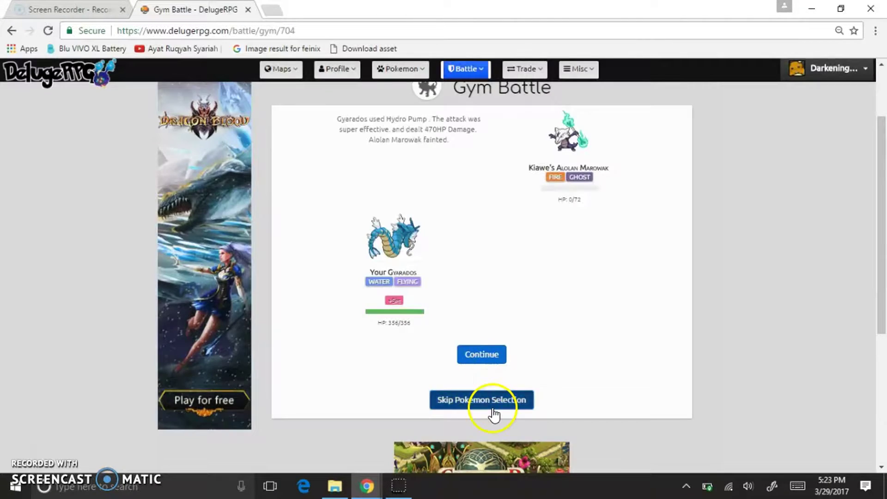
click(493, 409)
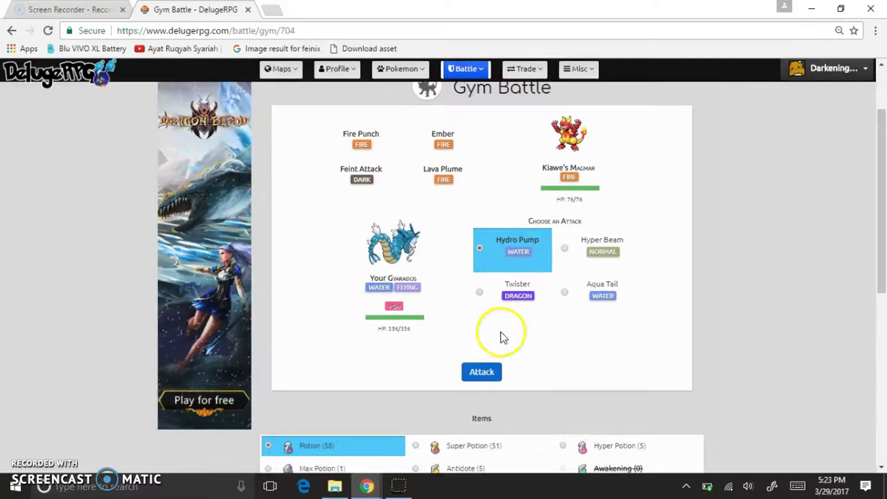
- Hydro Pump Magmar, Salandit and Salazzle to win 2,207 money and 1,839 exp
click(481, 367)
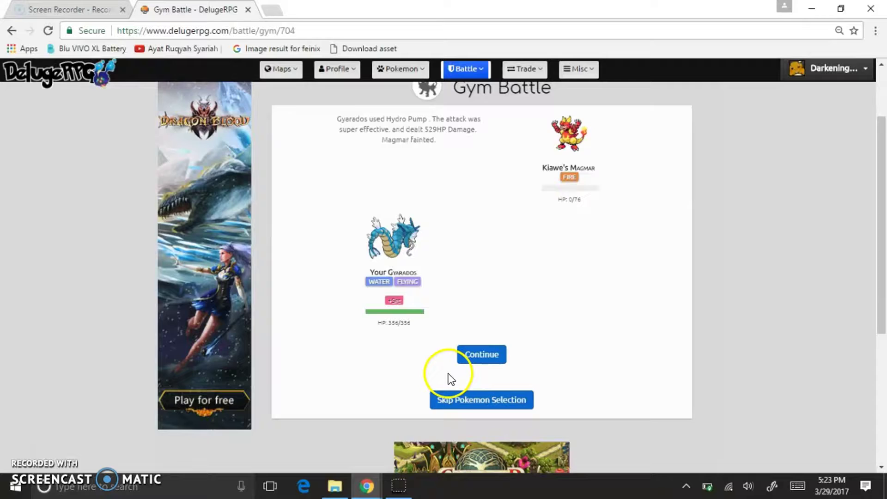
click(454, 409)
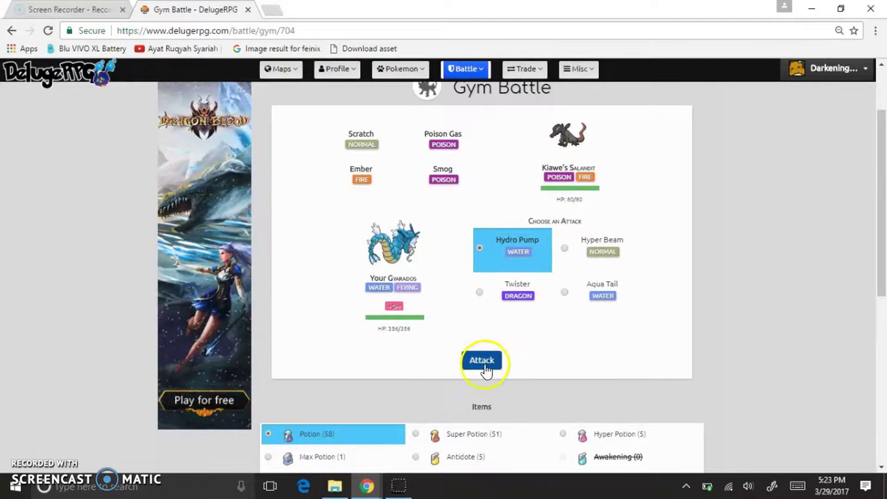
click(482, 360)
click(530, 400)
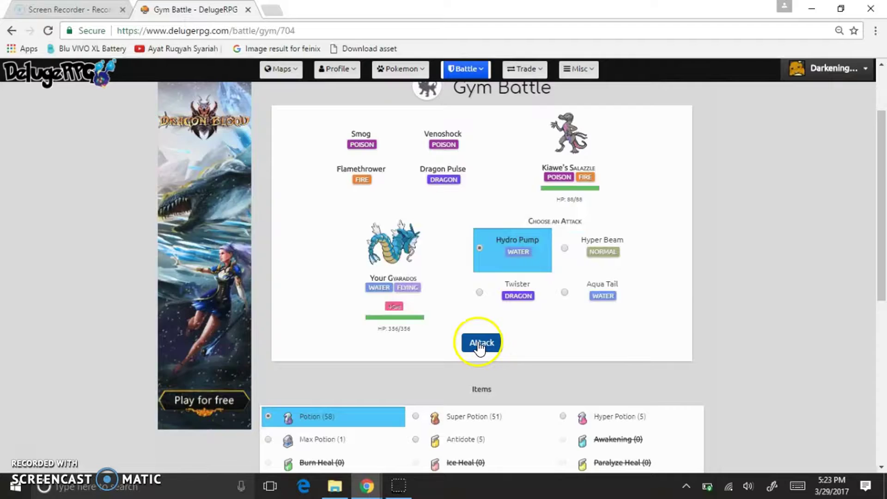
click(478, 345)
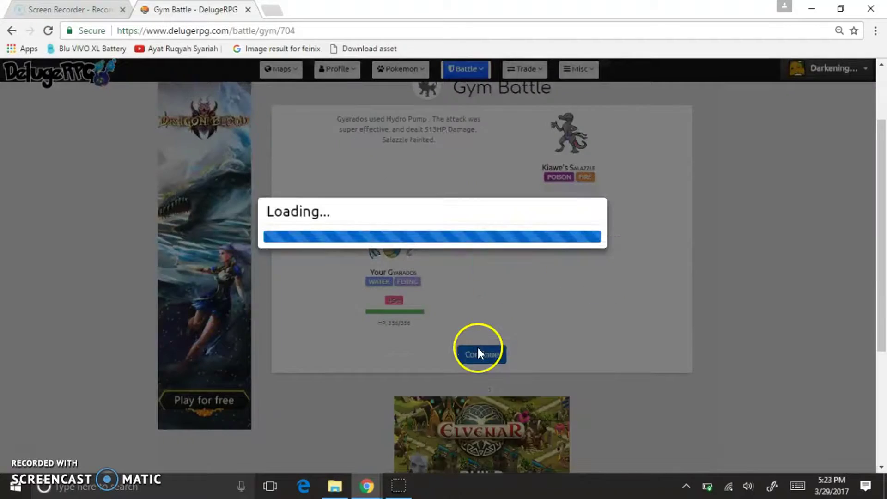
click(492, 356)
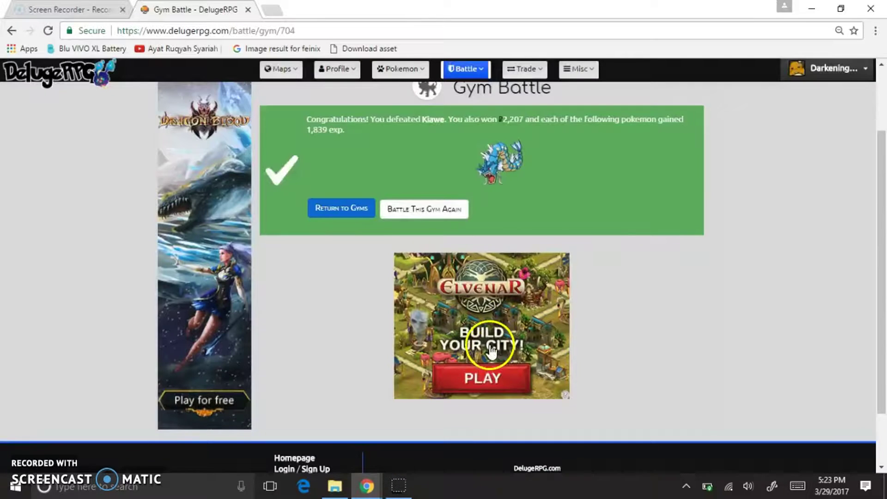
- Start another Kiawe rematch with Gyarados leading and knock out Alolan Marowak
click(428, 208)
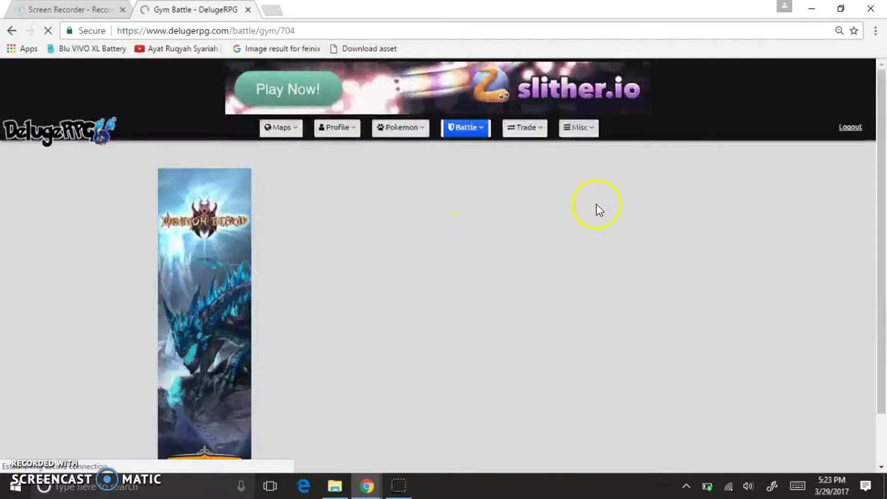
click(652, 428)
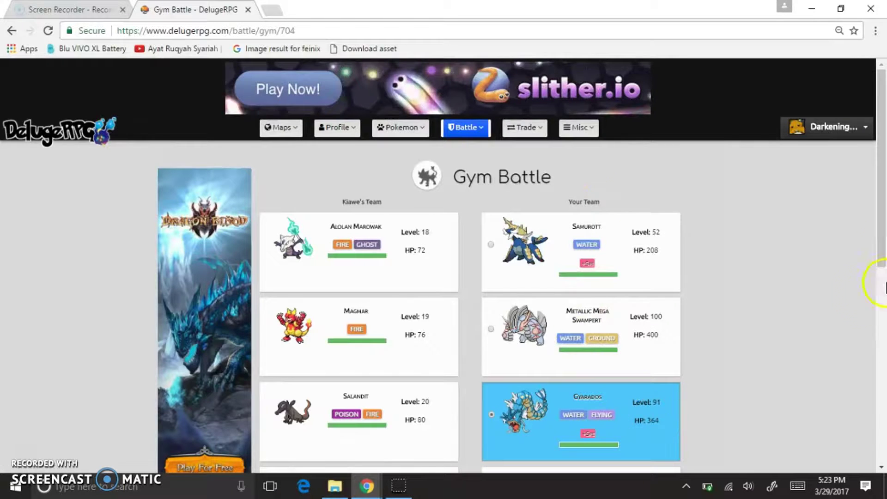
drag(875, 224, 878, 396)
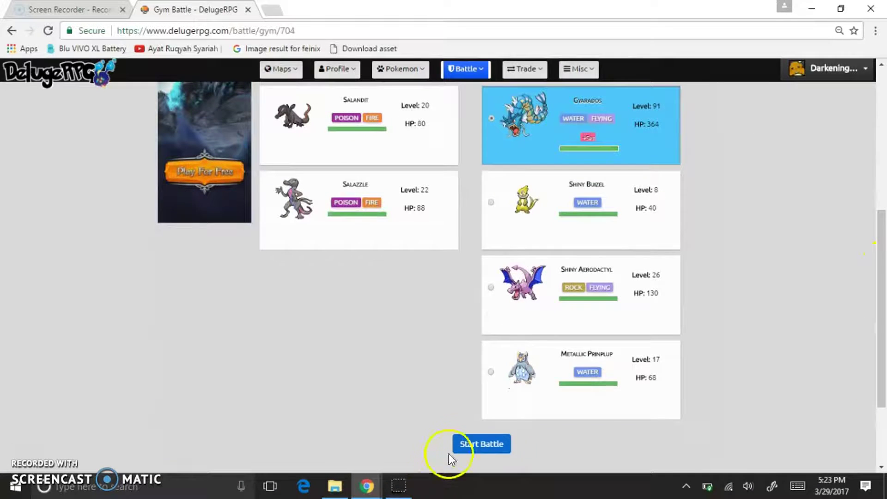
click(509, 449)
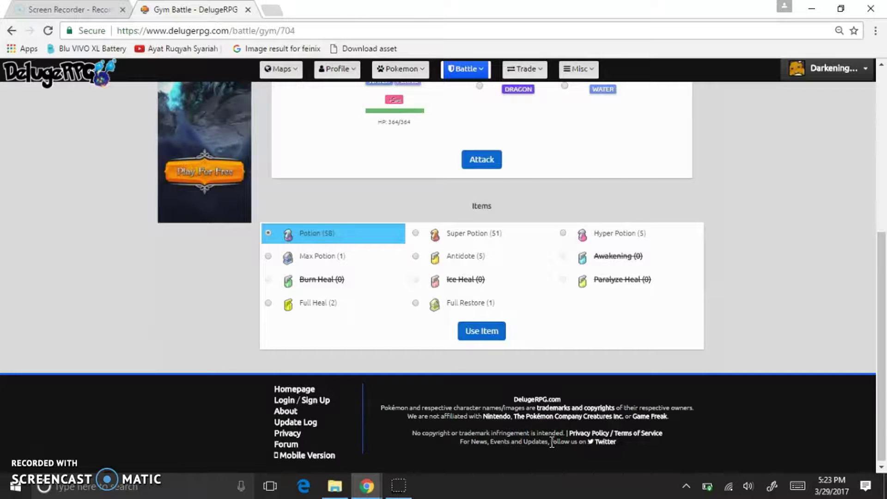
click(880, 154)
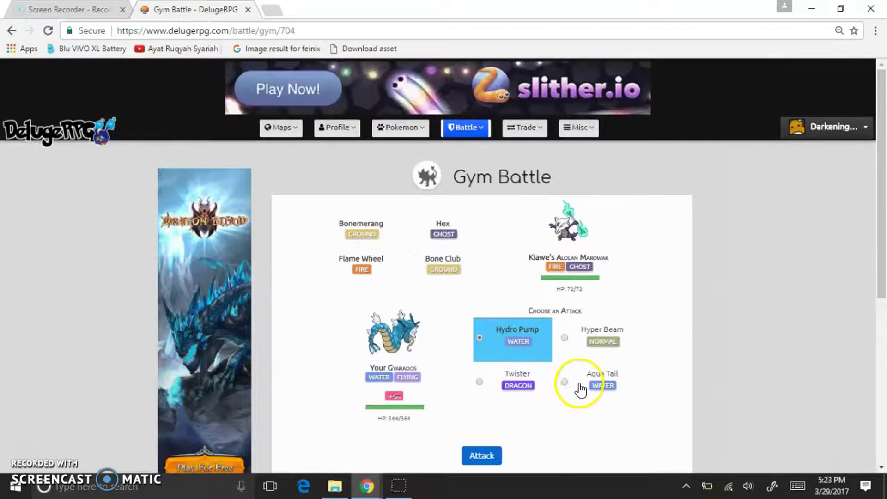
click(485, 450)
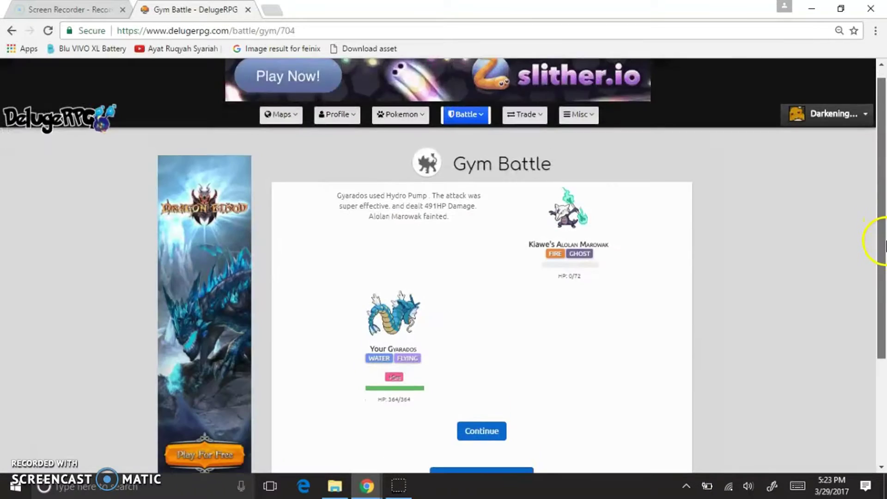
drag(885, 244, 885, 282)
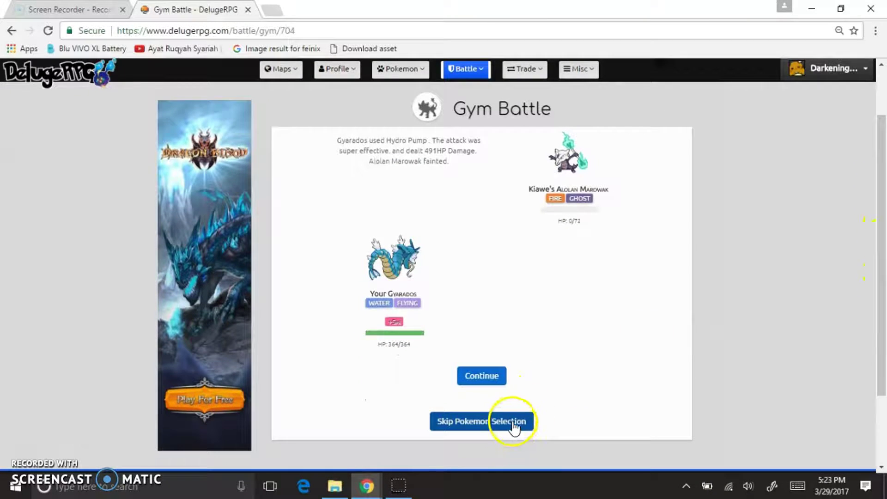
key(XF86AudioLowerVolume)
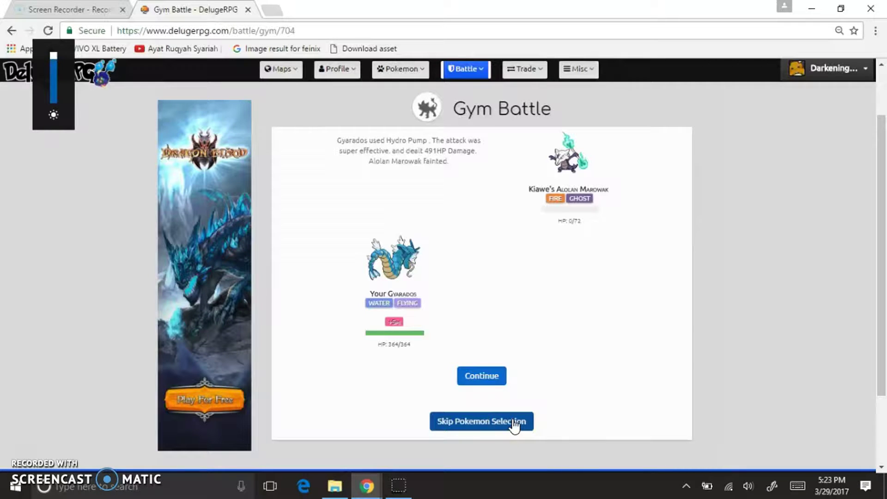
click(518, 426)
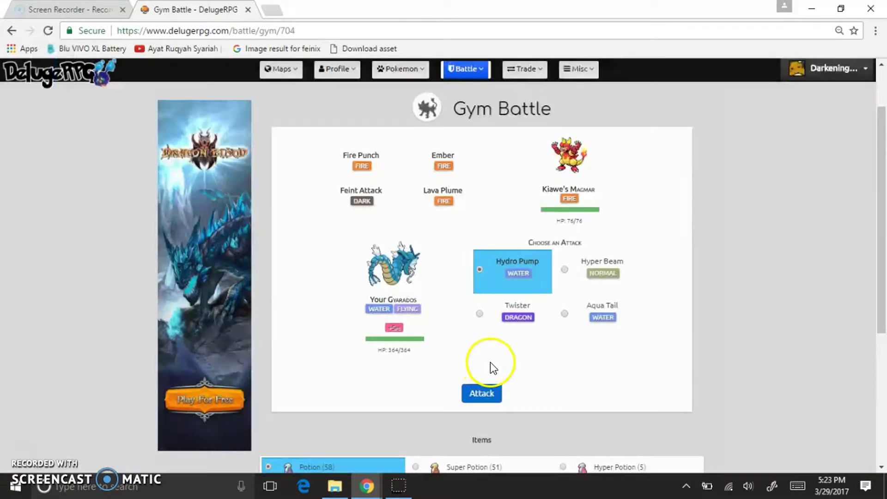
- Knock out Magmar, Salandit and Salazzle with one Hydro Pump each
click(490, 389)
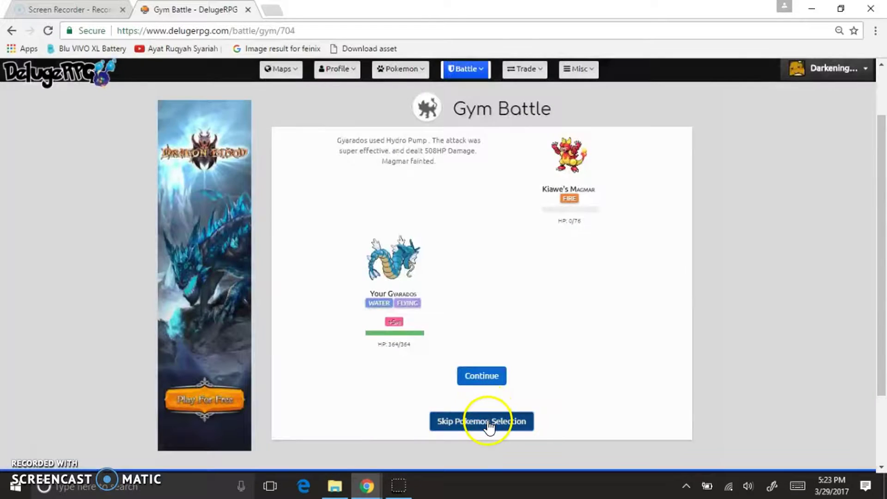
click(488, 423)
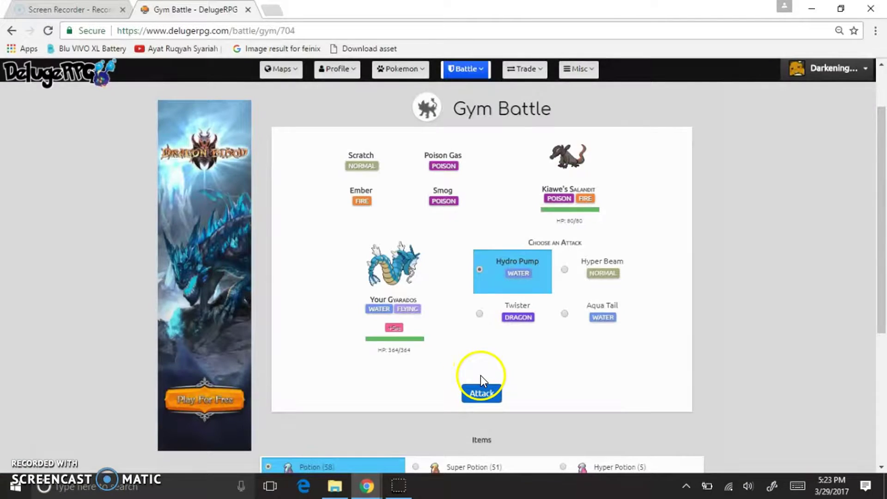
click(484, 390)
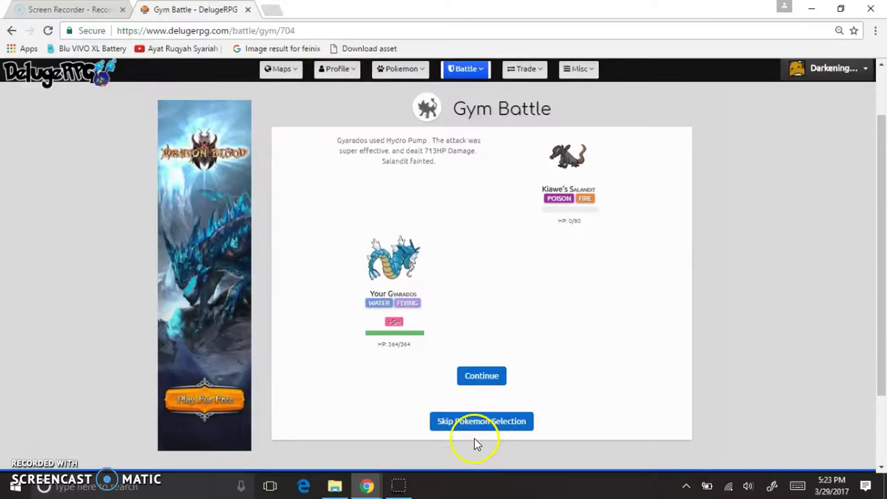
click(450, 421)
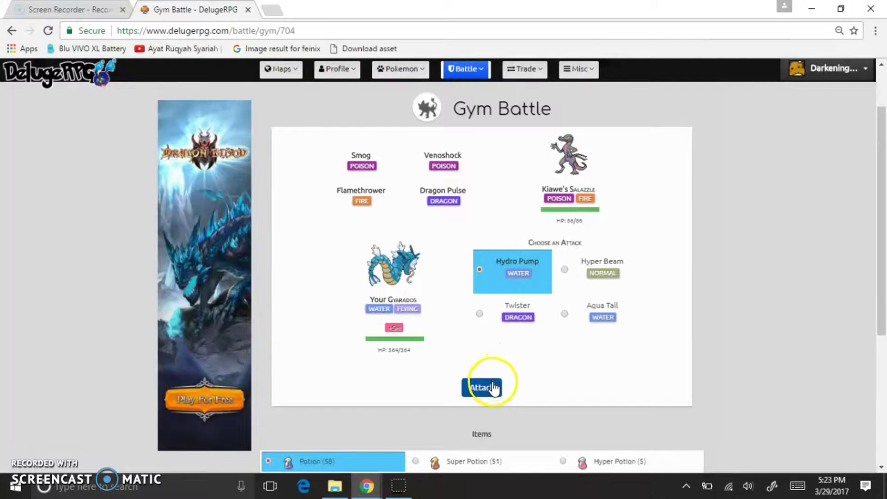
click(492, 388)
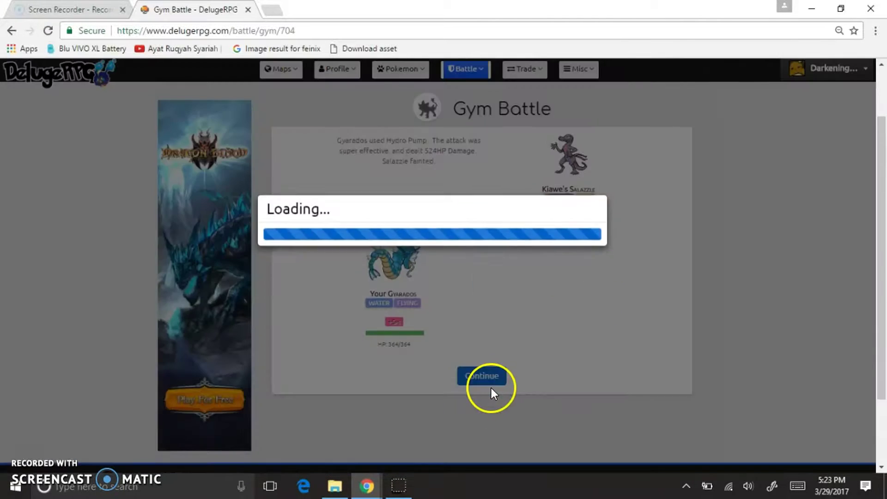
- Reach the victory screen, then rematch with Gyarados leading and knock out Alolan Marowak
click(469, 378)
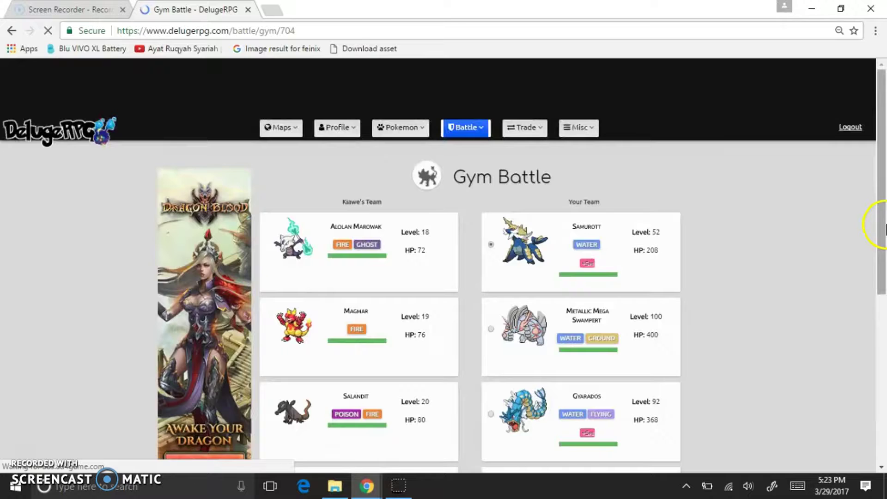
drag(886, 229, 885, 319)
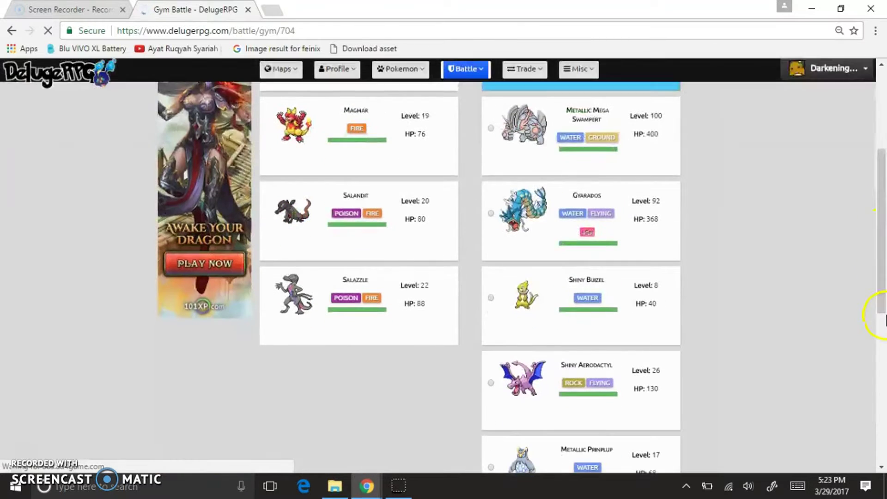
click(654, 228)
drag(881, 215, 878, 331)
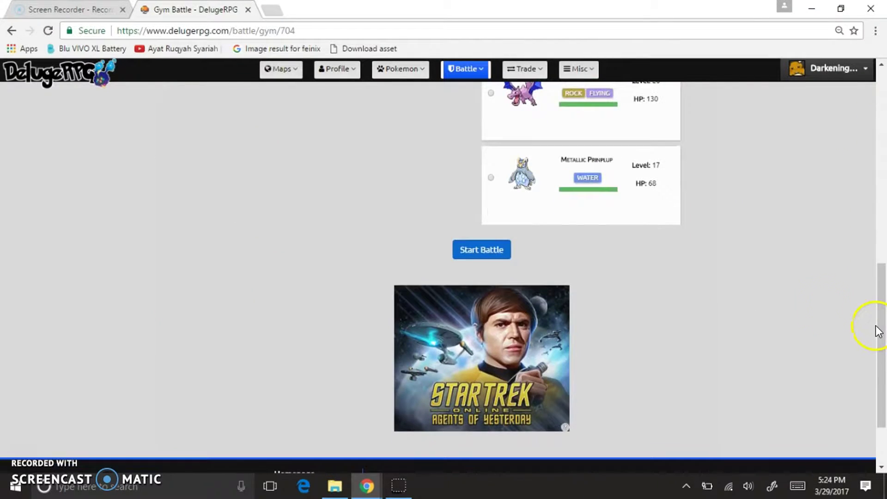
click(483, 243)
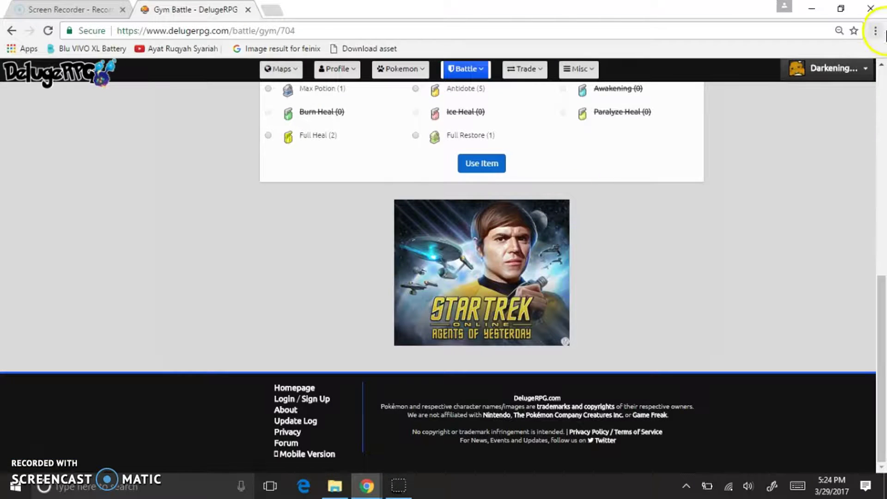
click(882, 135)
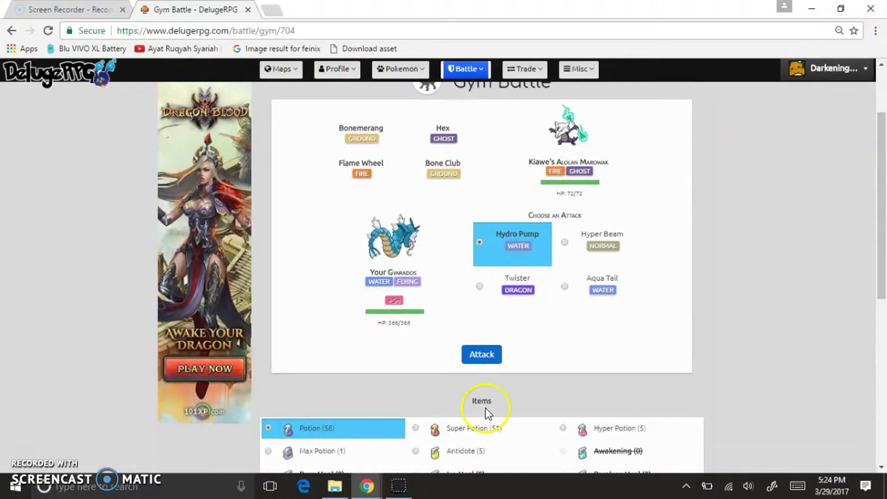
click(488, 362)
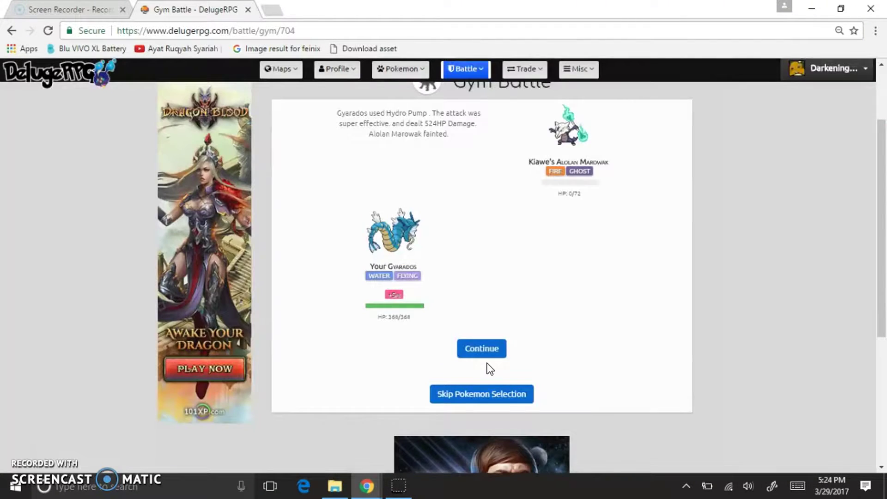
click(492, 393)
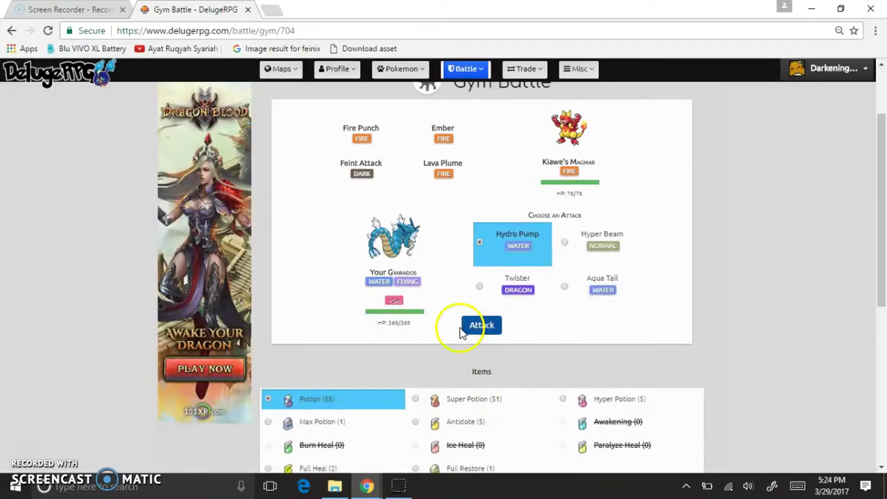
- Hydro Pump Magmar, Salandit and Salazzle to win 2,438 money and 1,741 exp
click(482, 324)
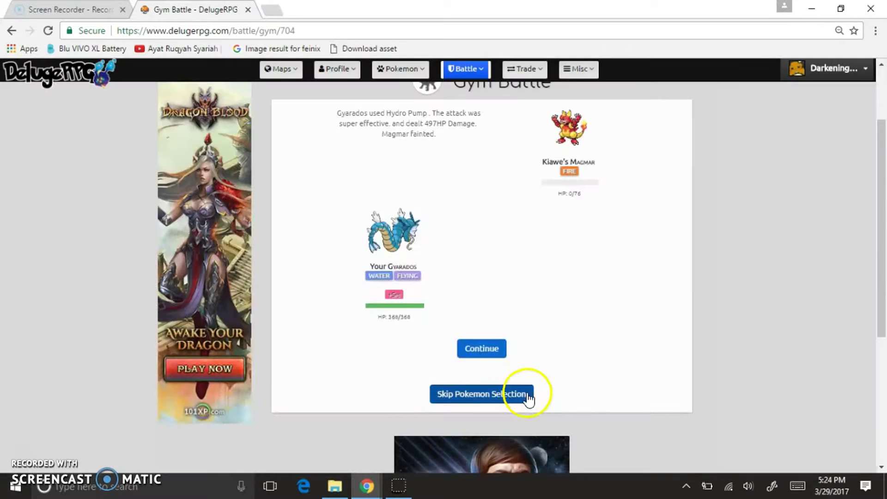
click(528, 398)
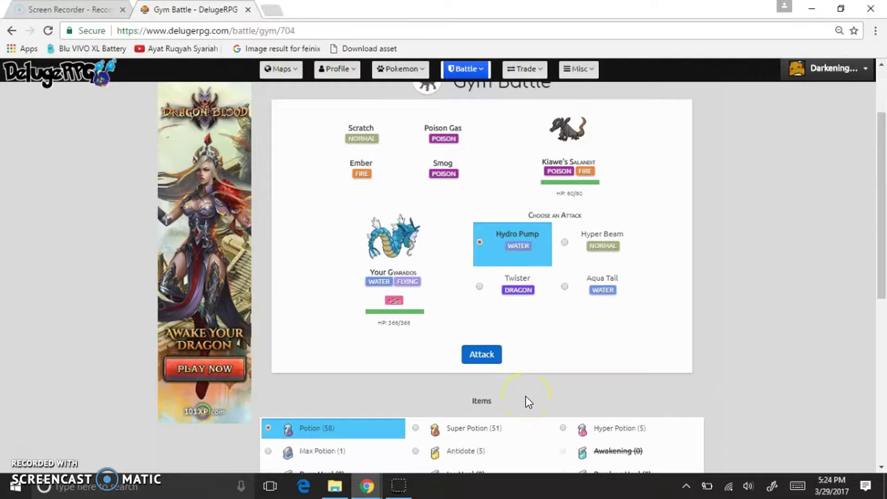
click(480, 352)
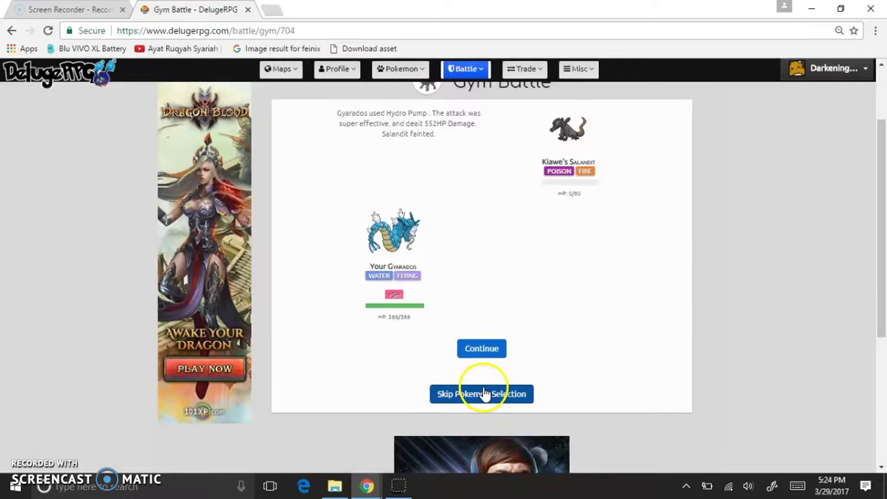
click(486, 395)
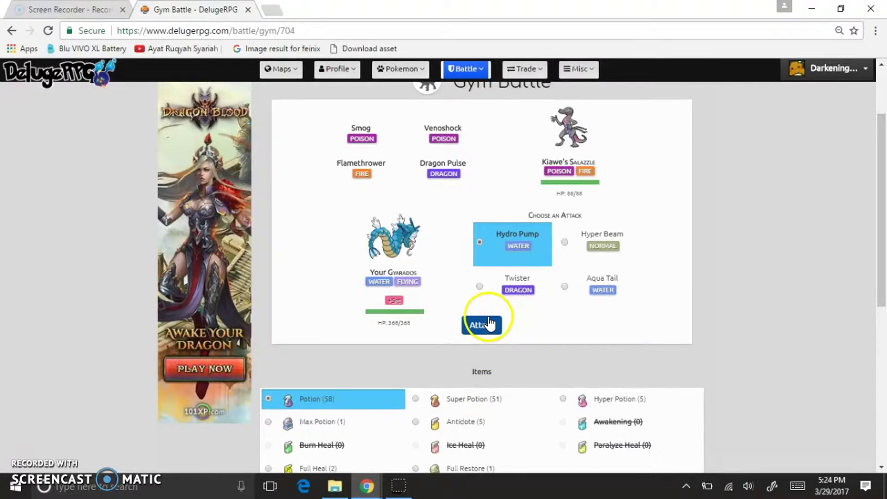
click(489, 326)
click(478, 345)
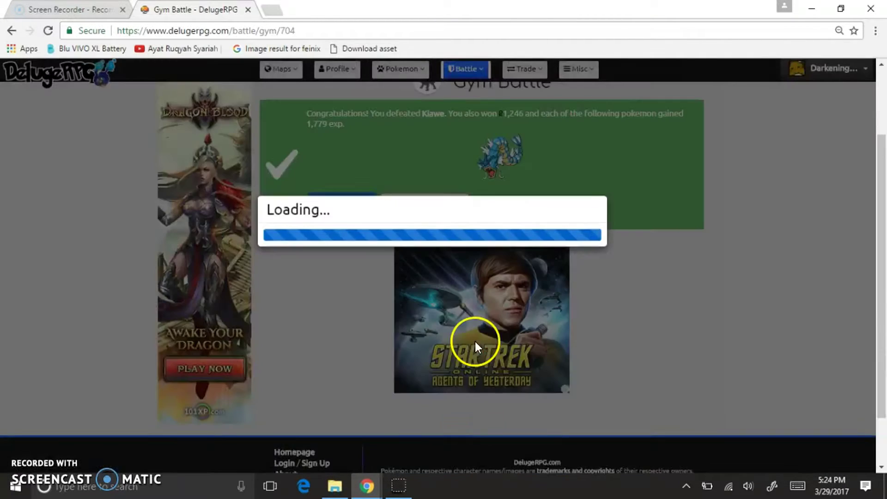
- Challenge Kiawe again with Gyarados leading and knock out Alolan Marowak
click(435, 207)
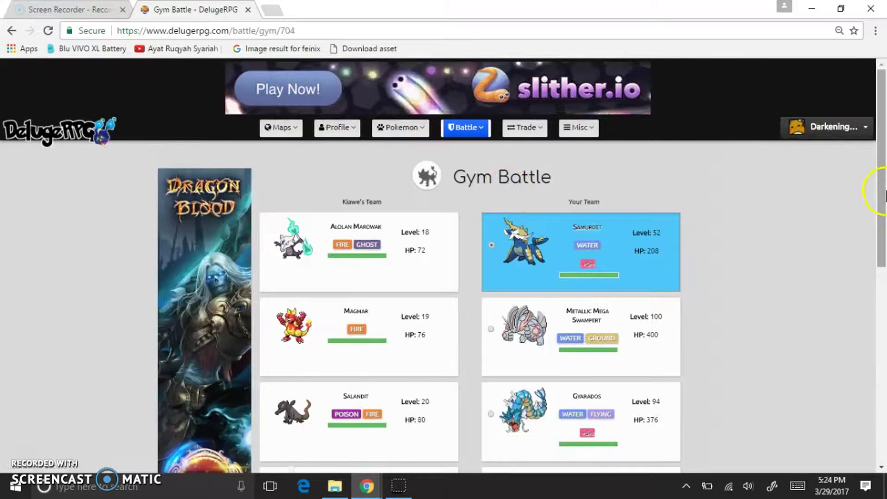
drag(882, 188, 885, 234)
click(626, 348)
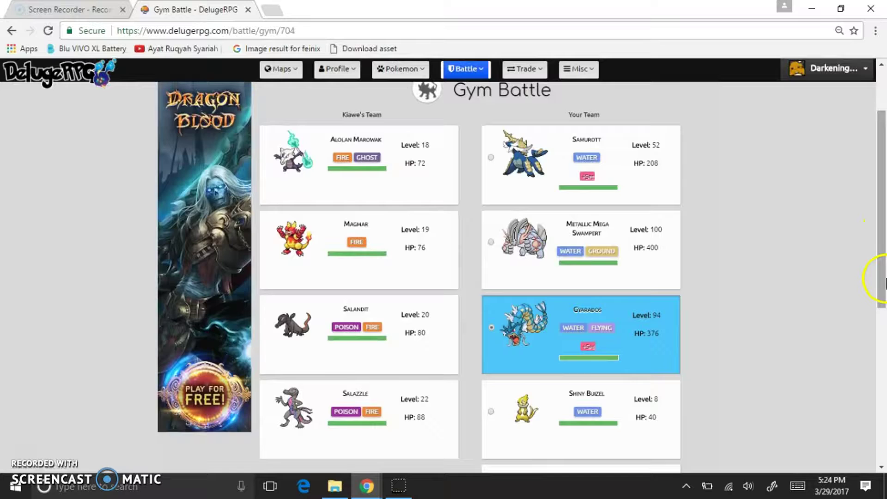
drag(878, 282, 880, 416)
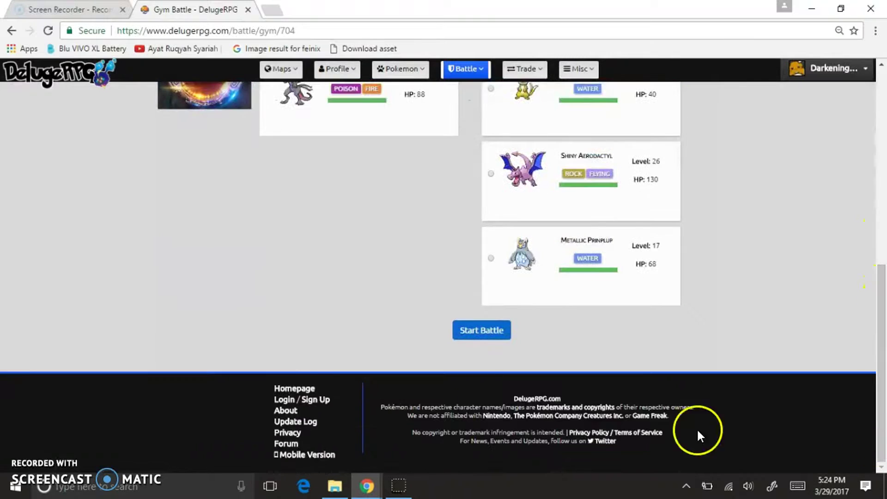
click(481, 331)
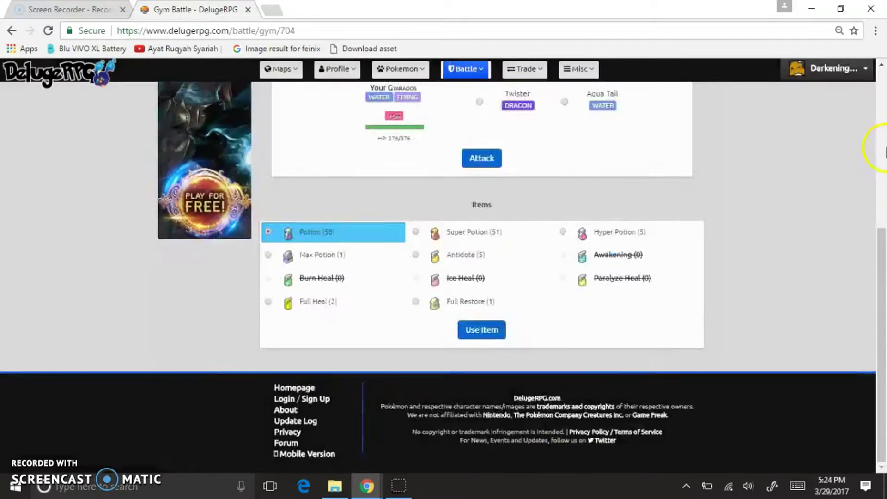
click(885, 153)
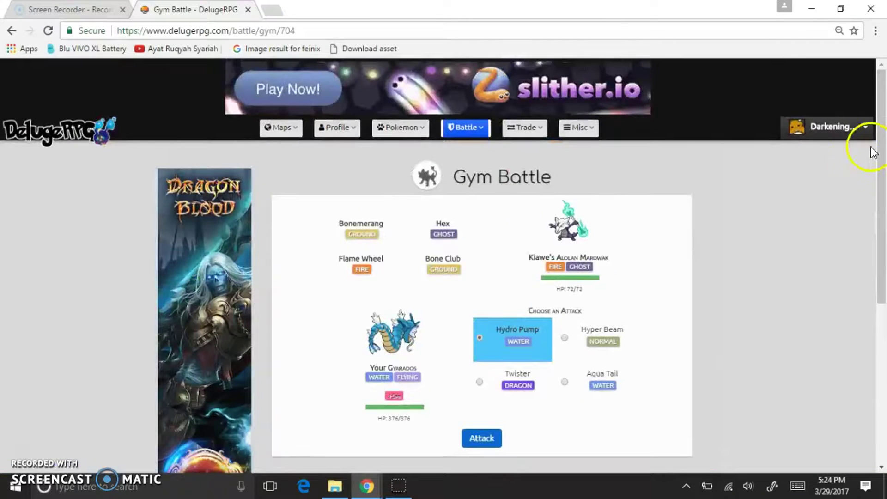
click(501, 437)
drag(880, 139, 879, 173)
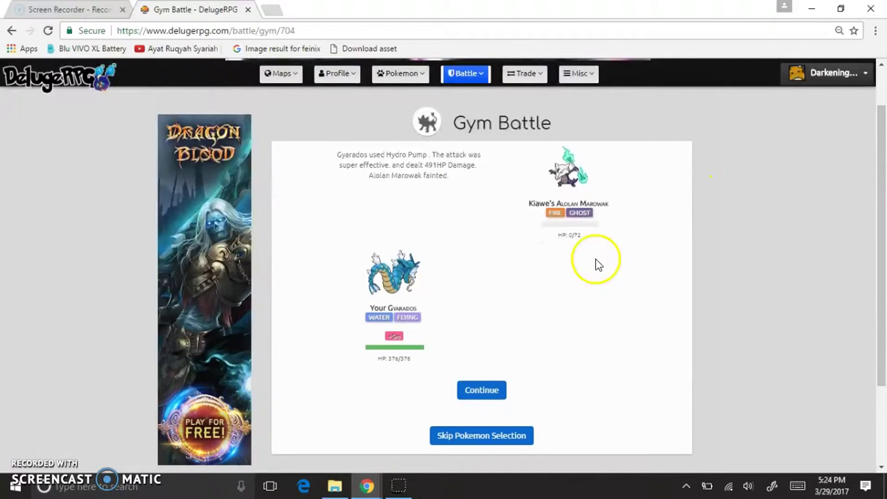
click(491, 390)
drag(882, 291, 884, 458)
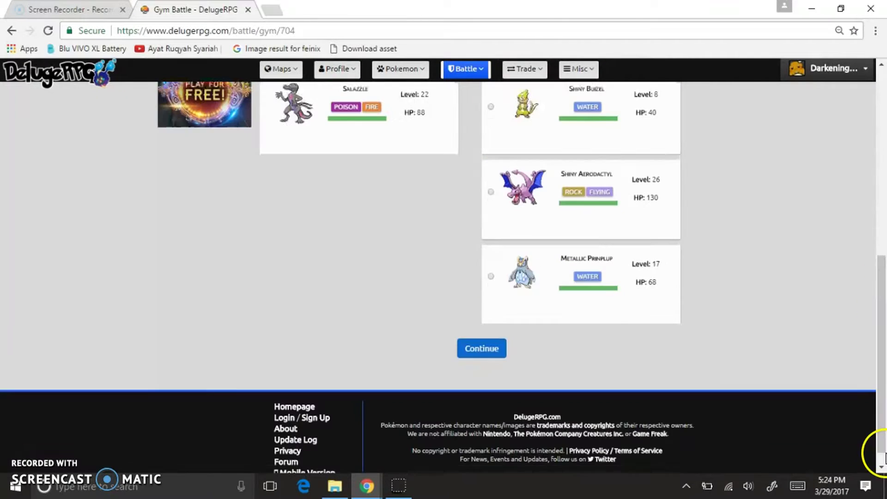
- Knock out Magmar, Salandit and Salazzle, view the results, and challenge Kiawe again
click(469, 352)
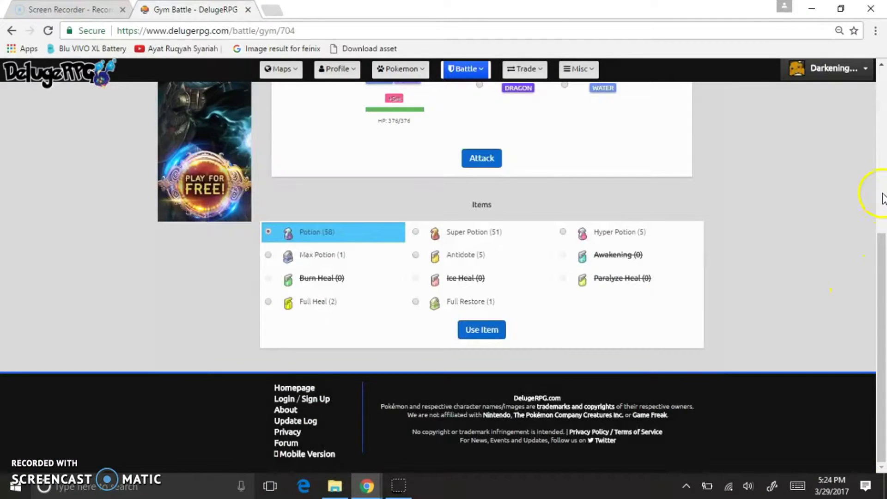
click(884, 199)
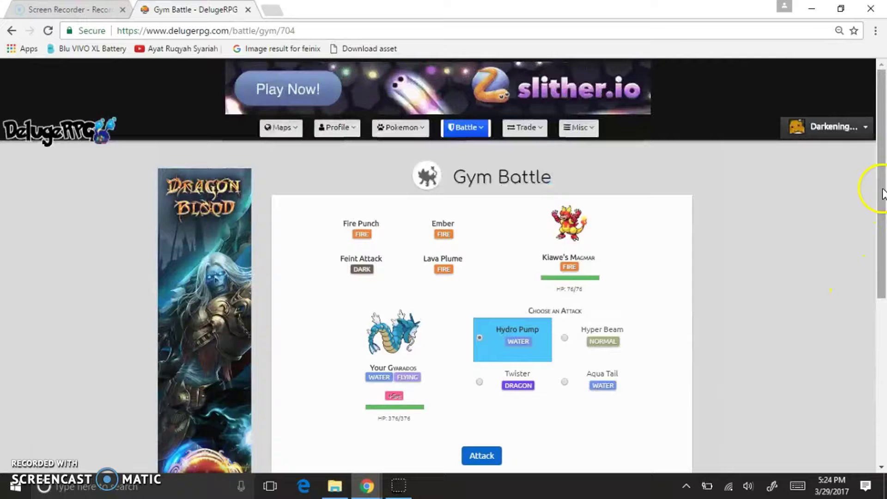
drag(884, 215, 873, 257)
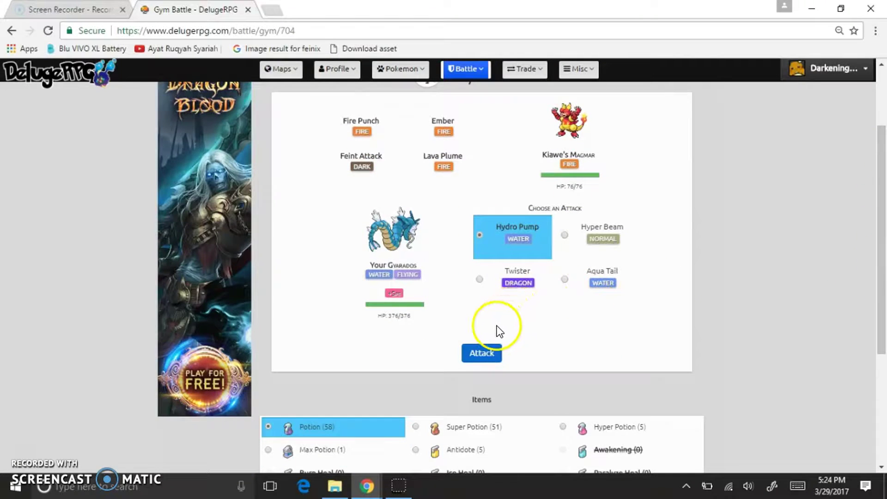
click(485, 351)
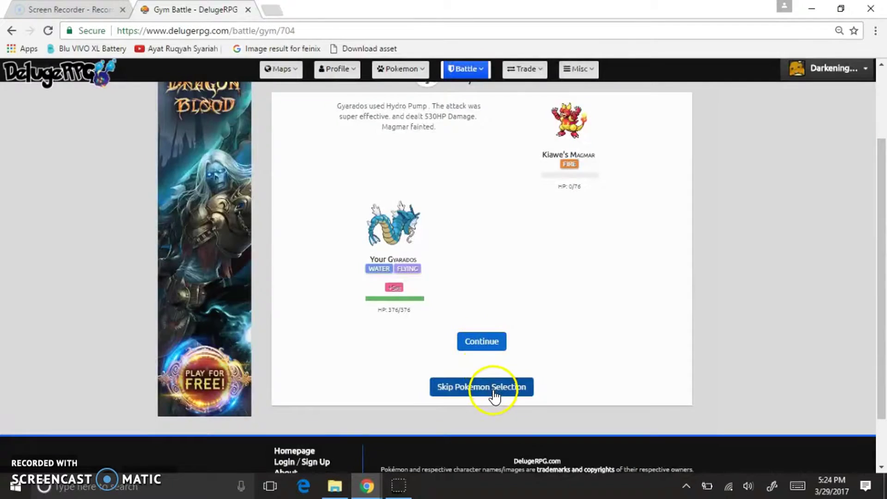
click(494, 388)
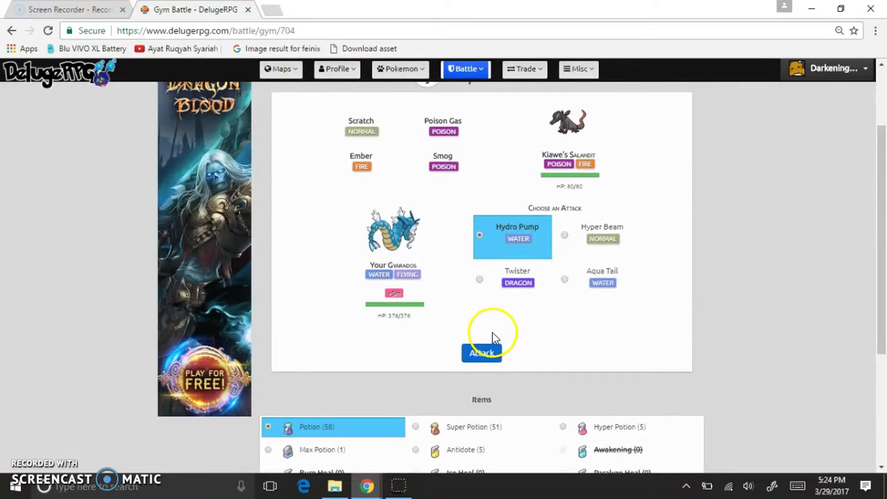
click(492, 348)
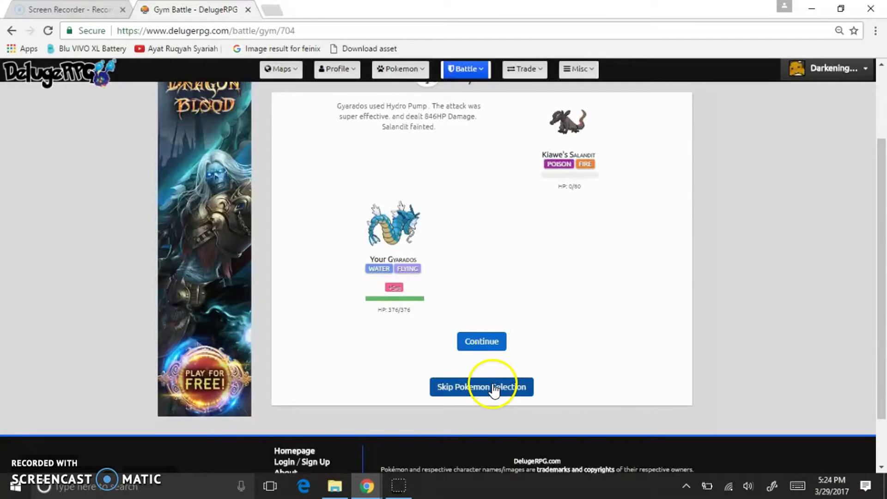
click(494, 388)
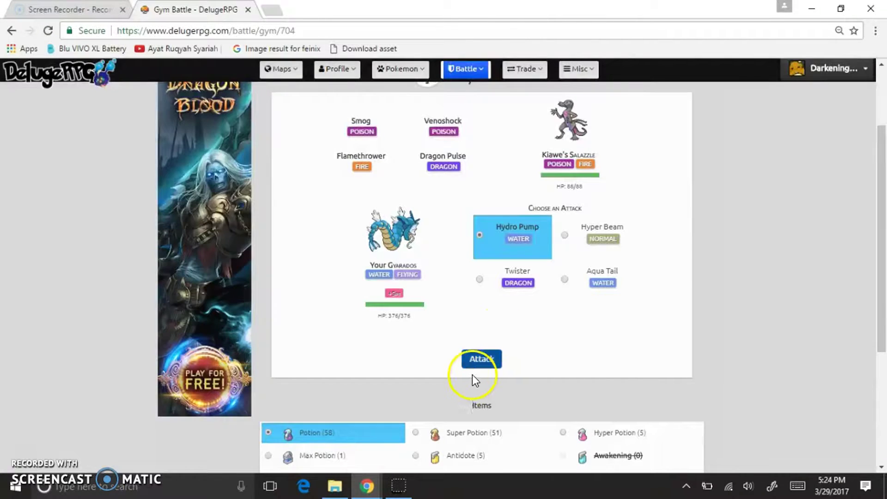
click(491, 358)
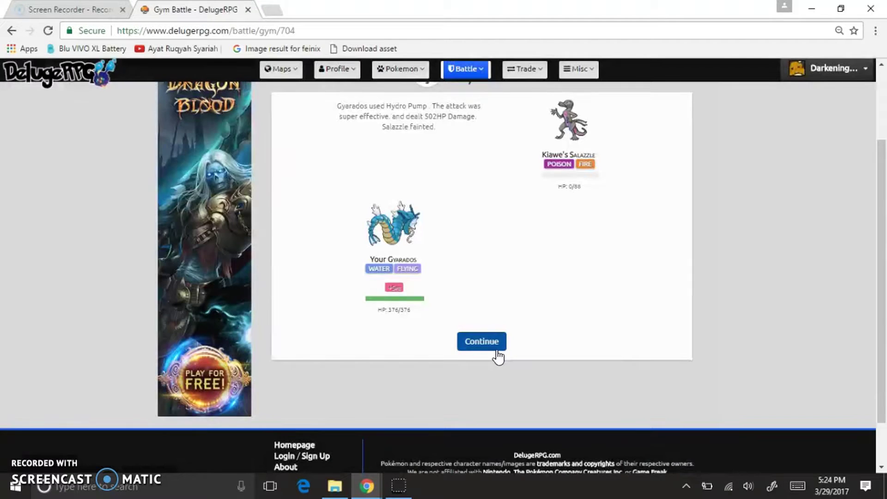
click(497, 350)
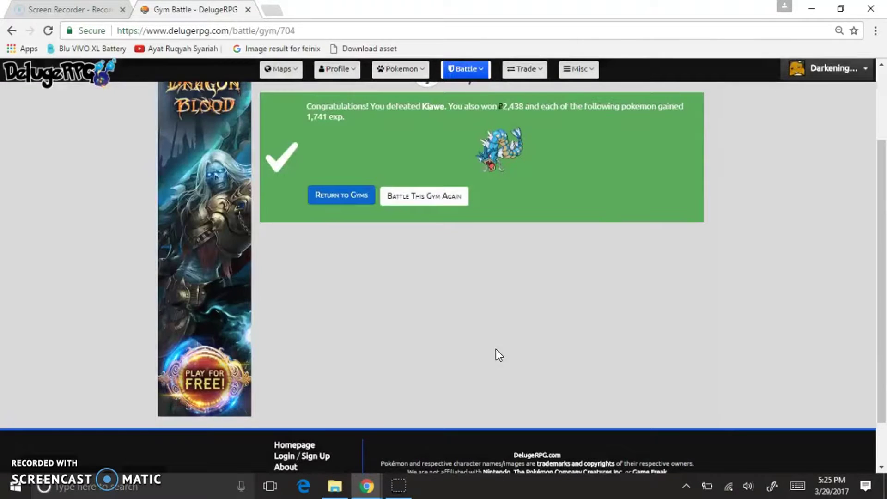
click(440, 195)
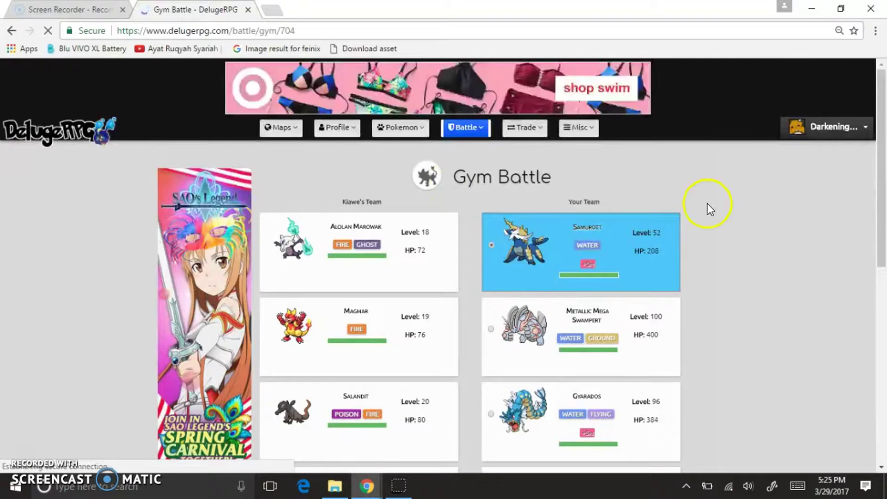
drag(875, 156, 881, 387)
- Begin the gym battle with Gyarados leading and knock out Alolan Marowak
click(670, 279)
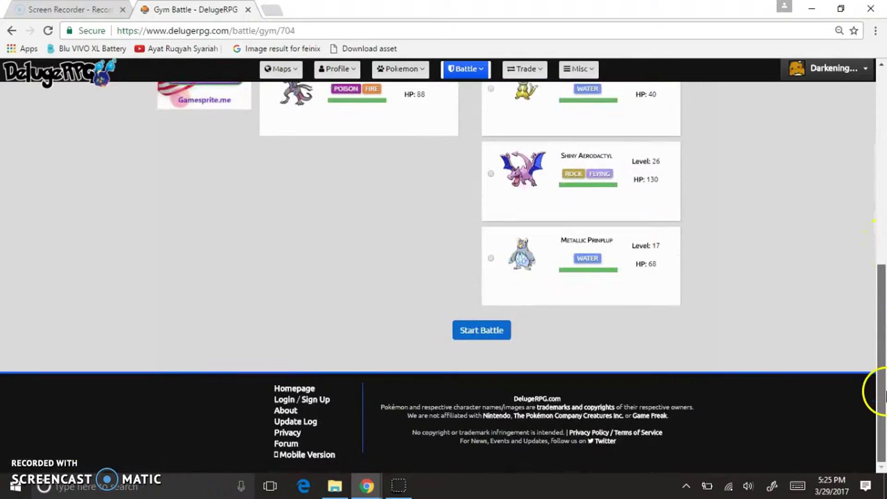
click(497, 333)
click(878, 151)
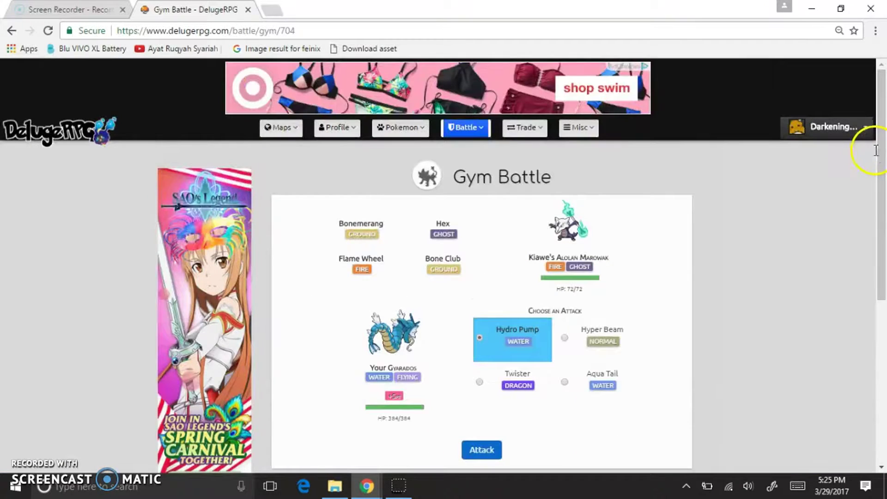
click(488, 445)
scroll(870, 250, down, 2)
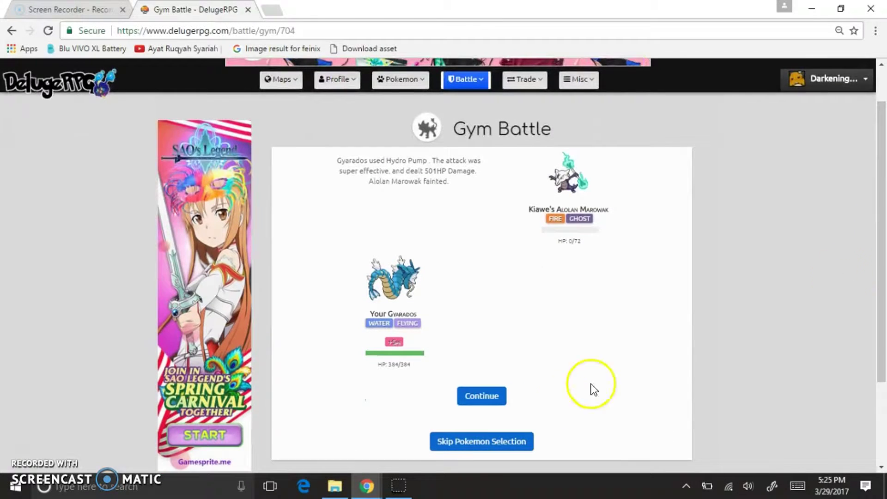
click(507, 447)
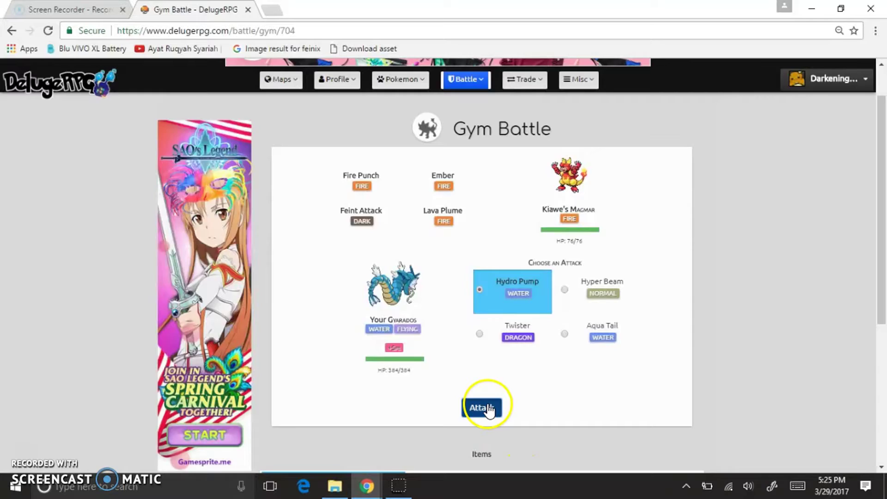
- Hydro Pump Magmar, Salandit and Salazzle, win 2,387 money, and rematch Kiawe
click(486, 407)
click(492, 445)
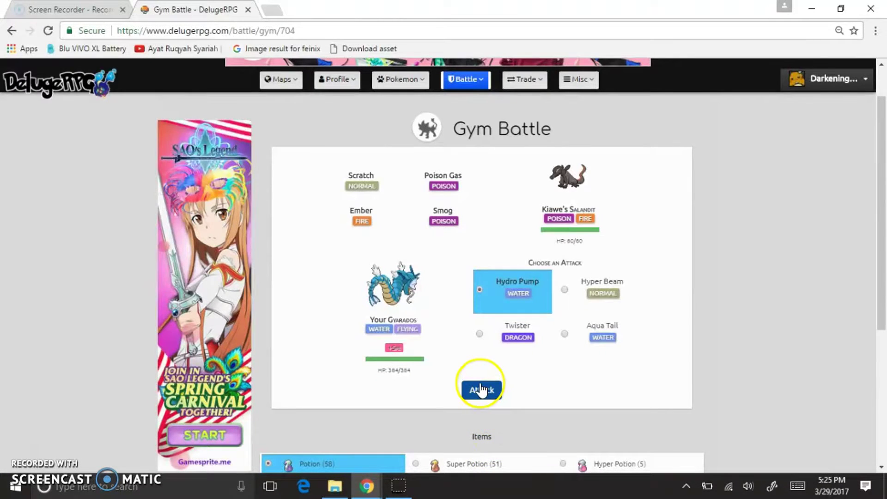
click(481, 389)
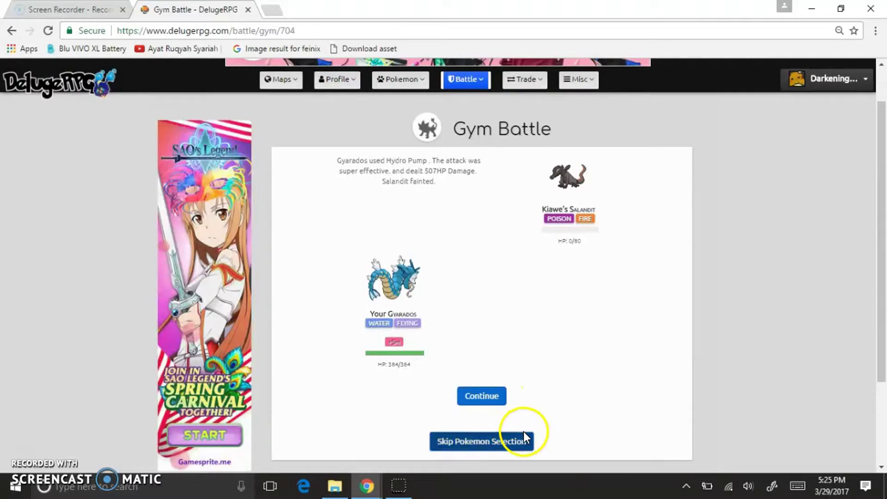
click(525, 438)
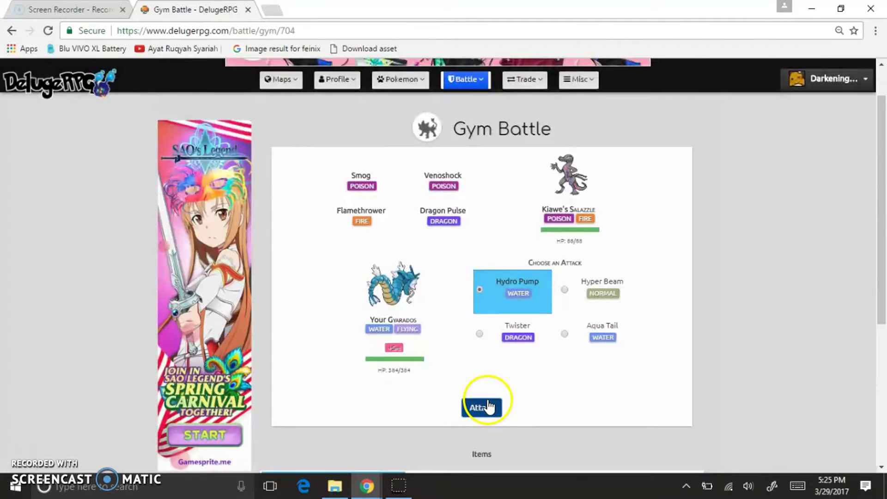
click(483, 403)
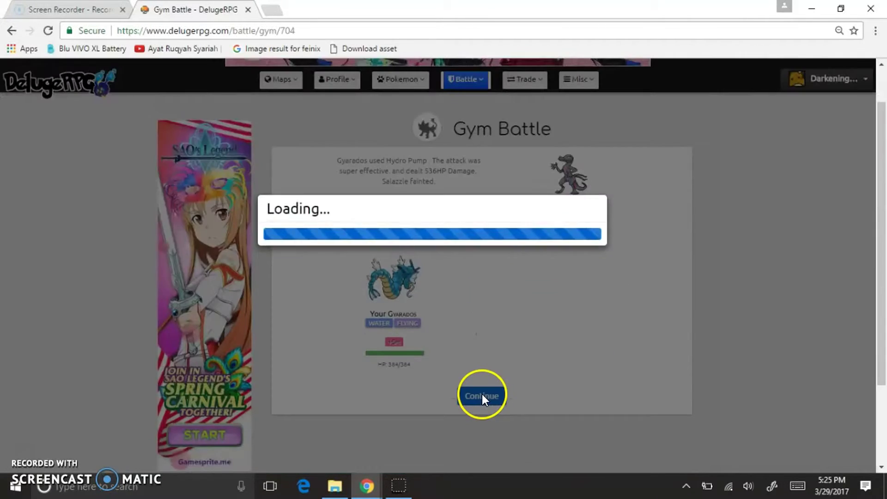
click(483, 399)
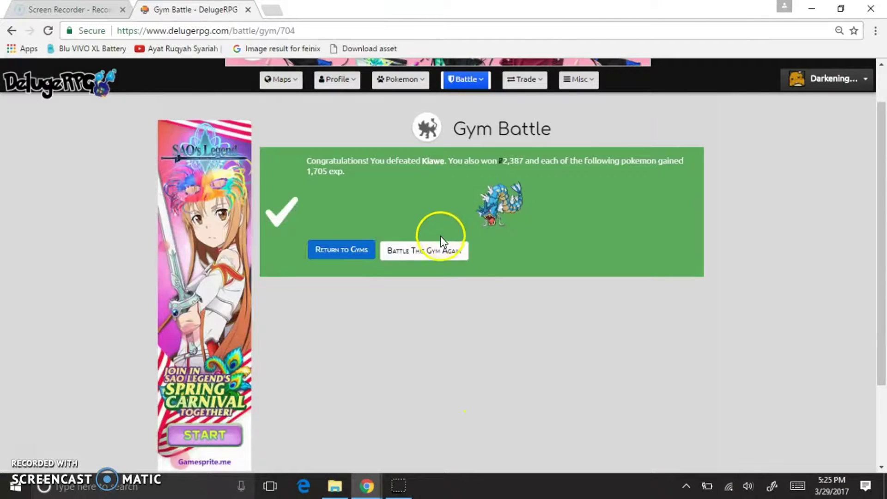
click(440, 251)
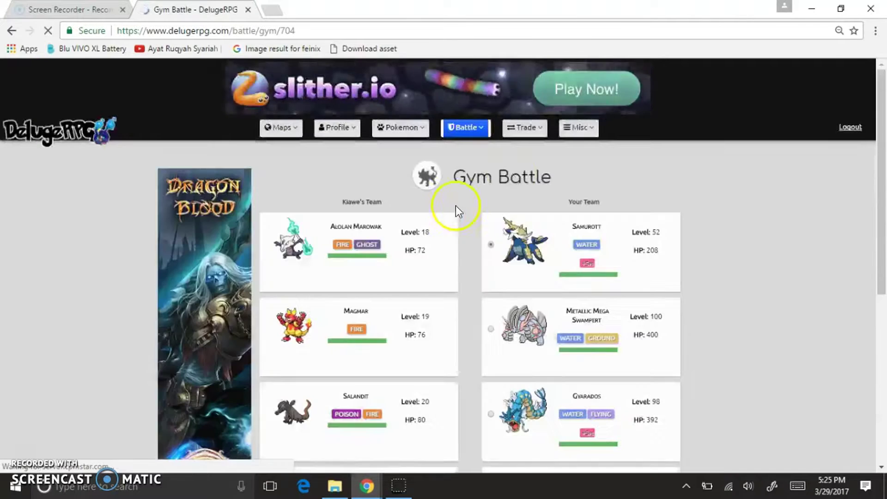
mouse_move(881, 173)
mouse_down()
mouse_move(882, 202)
mouse_move(667, 260)
mouse_up()
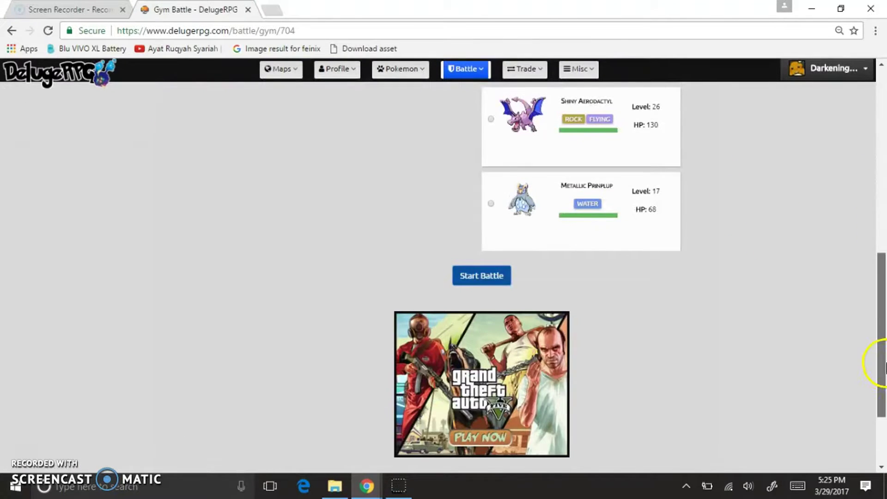
- Begin the battle with Gyarados leading, knock out Alolan Marowak, and keep Gyarados in
click(624, 170)
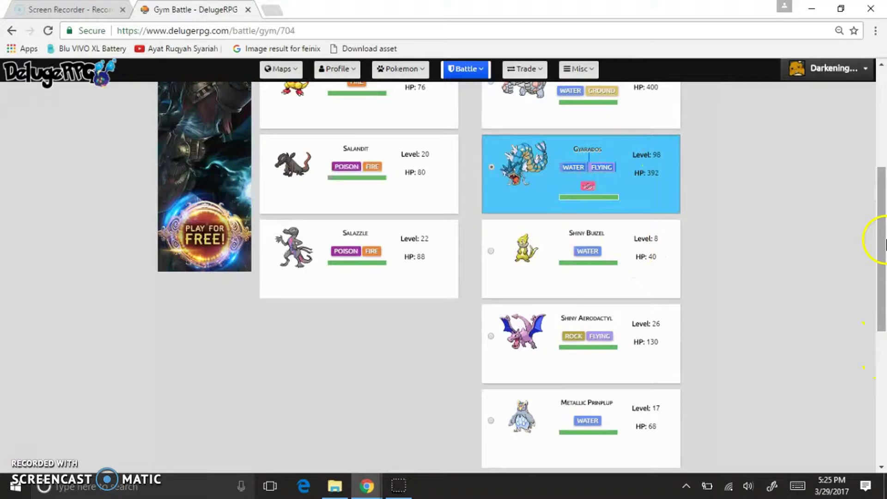
drag(878, 239, 879, 313)
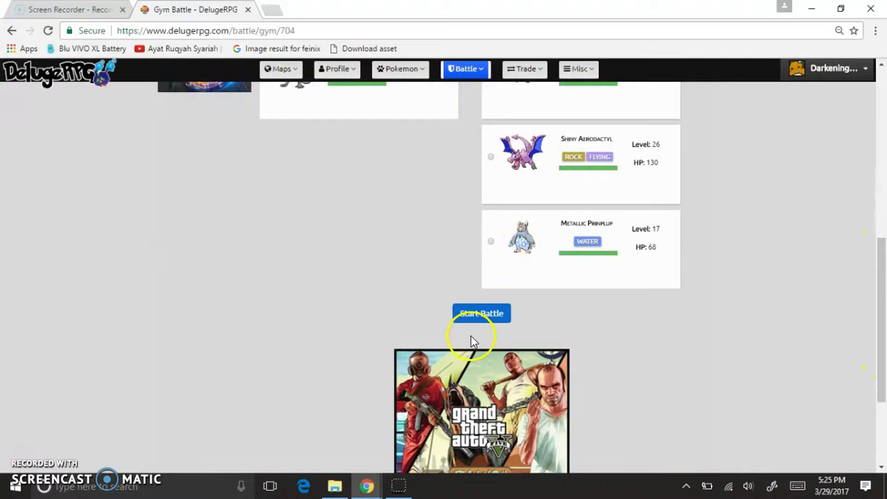
click(477, 315)
scroll(880, 189, up, 5)
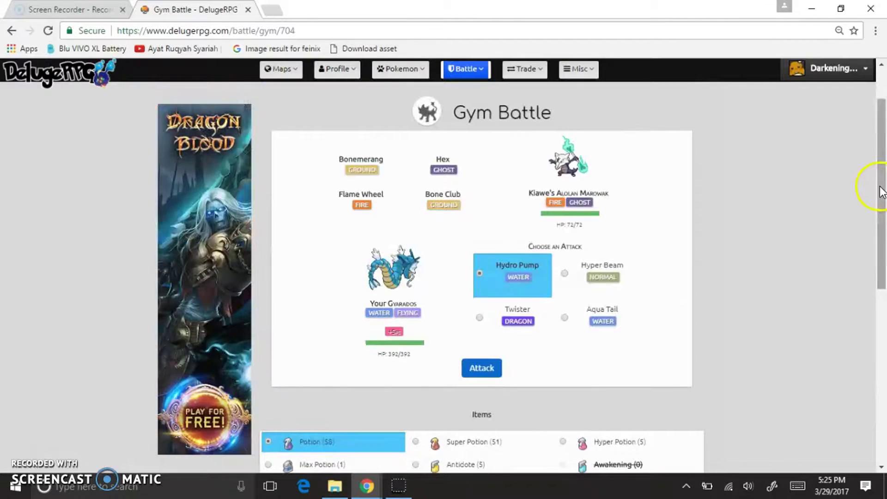
click(472, 364)
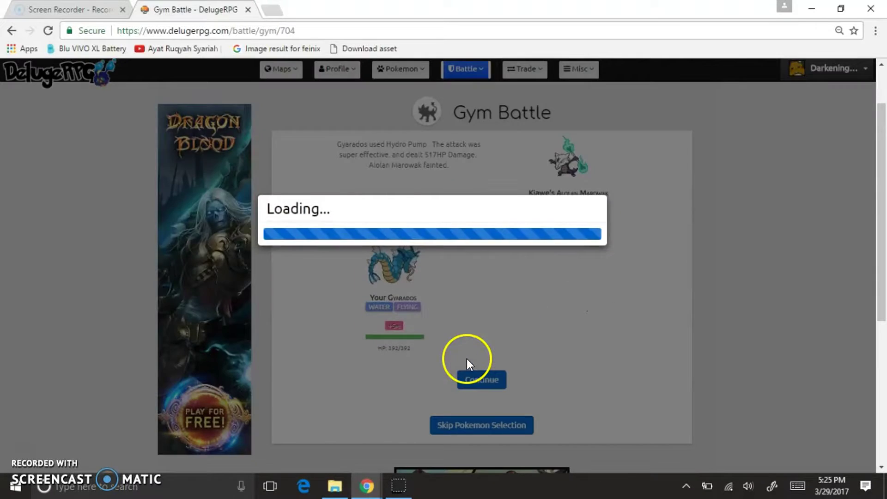
click(473, 378)
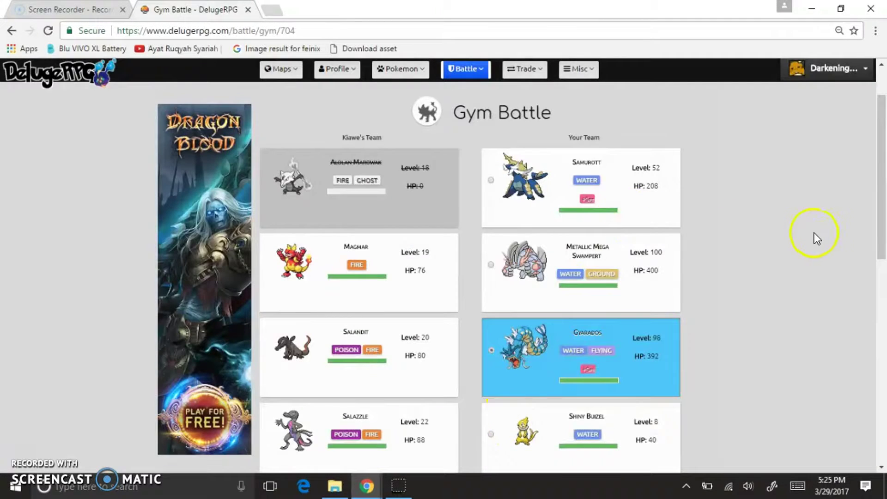
drag(885, 208, 886, 320)
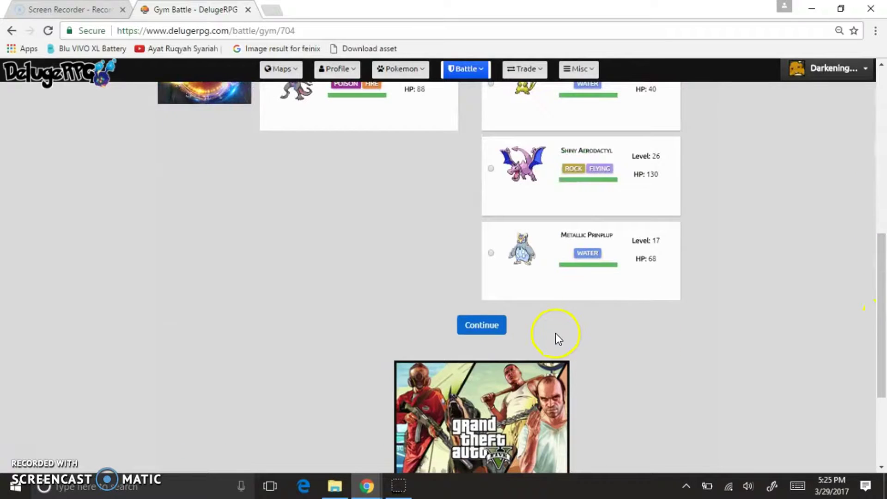
click(491, 331)
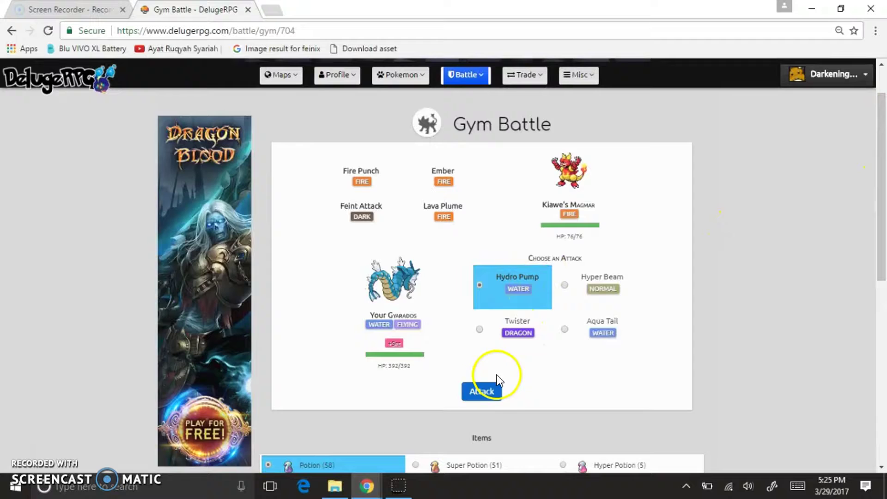
- Hydro Pump Magmar, Salandit and Salazzle to win 2,672 money and 1,678 exp
click(486, 392)
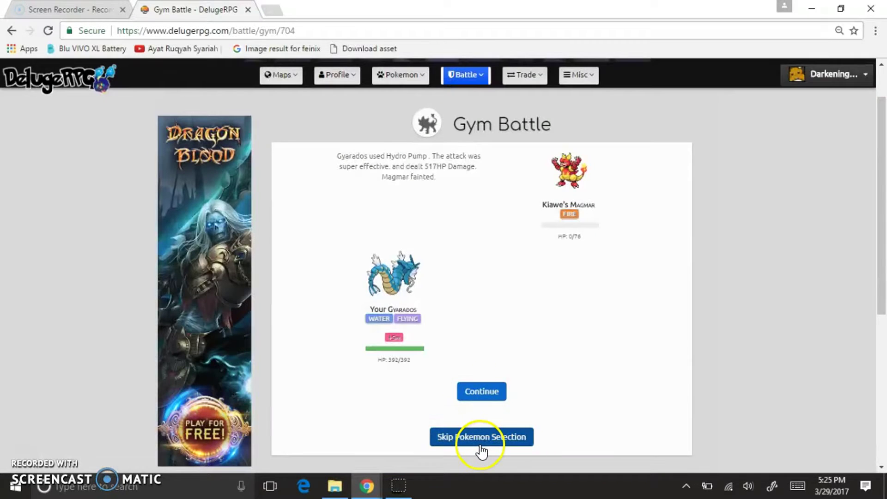
click(481, 438)
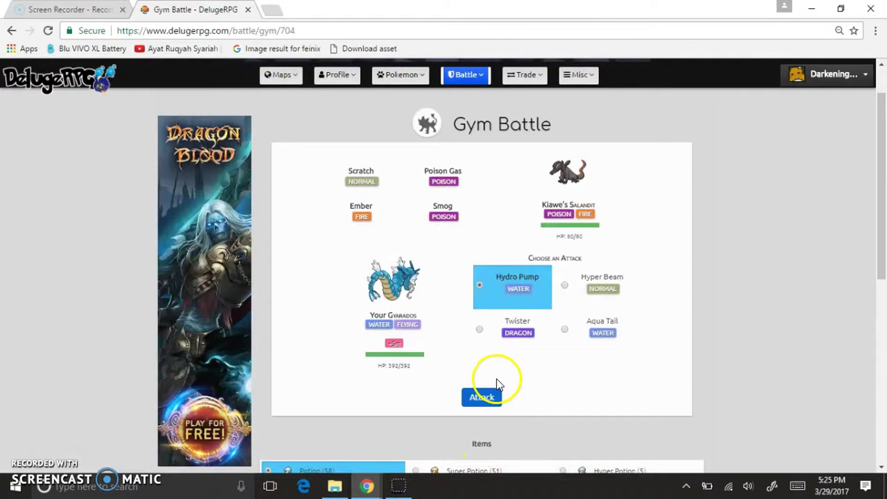
click(498, 395)
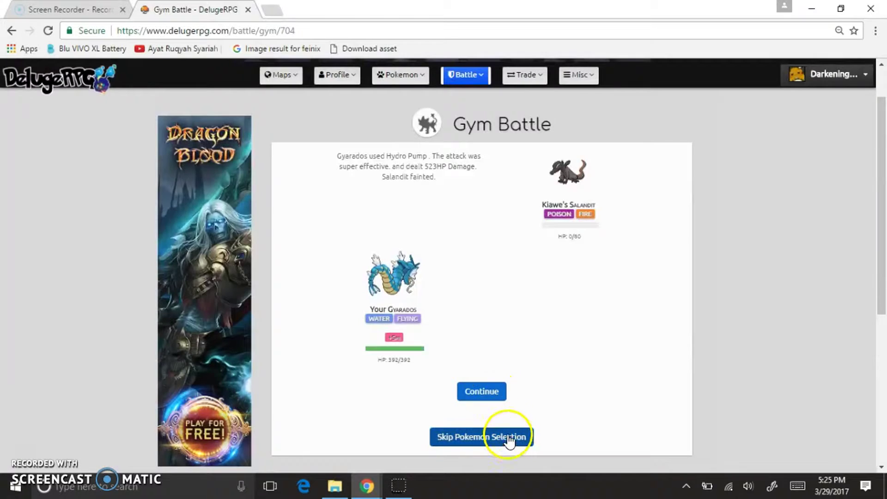
click(509, 435)
click(477, 391)
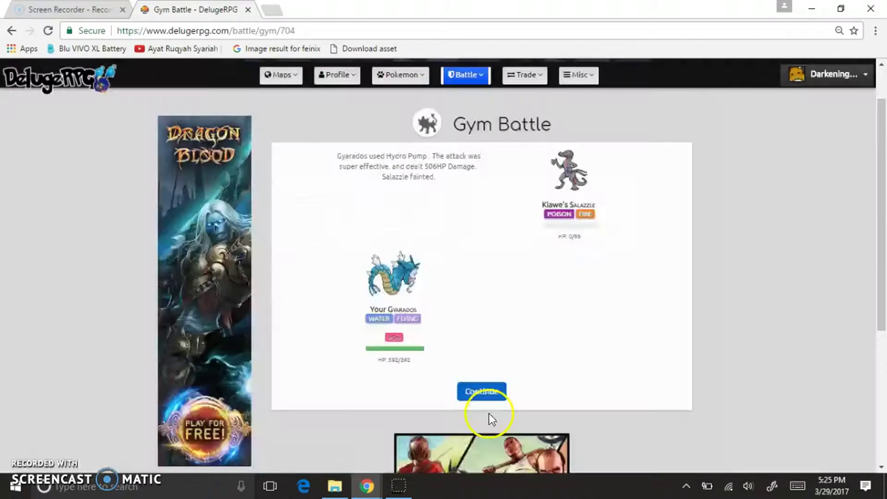
click(483, 392)
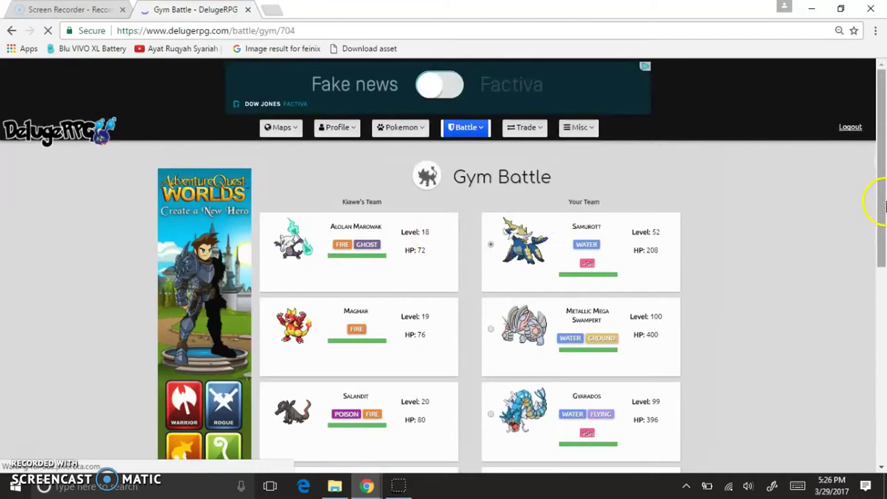
drag(883, 229, 882, 366)
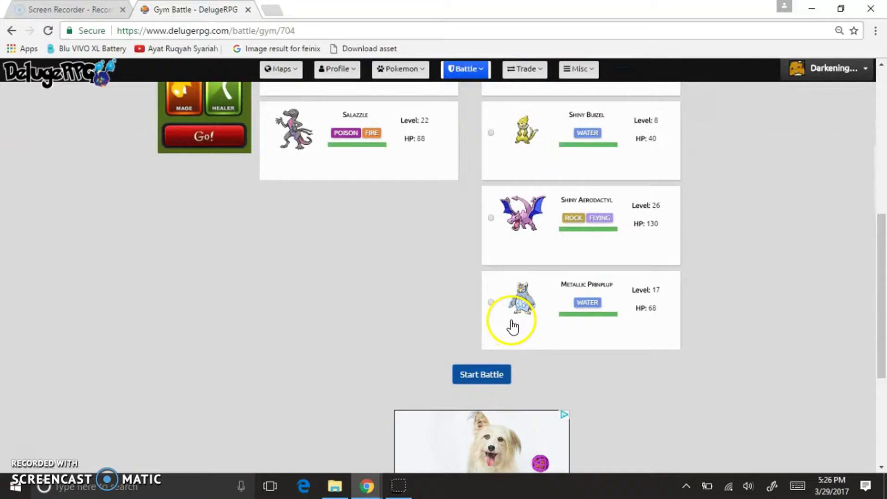
- With Samurott leading, Aqua Tail Marowak, Magmar, Salandit and Salazzle for 3,777 money and 3,147 exp
click(489, 381)
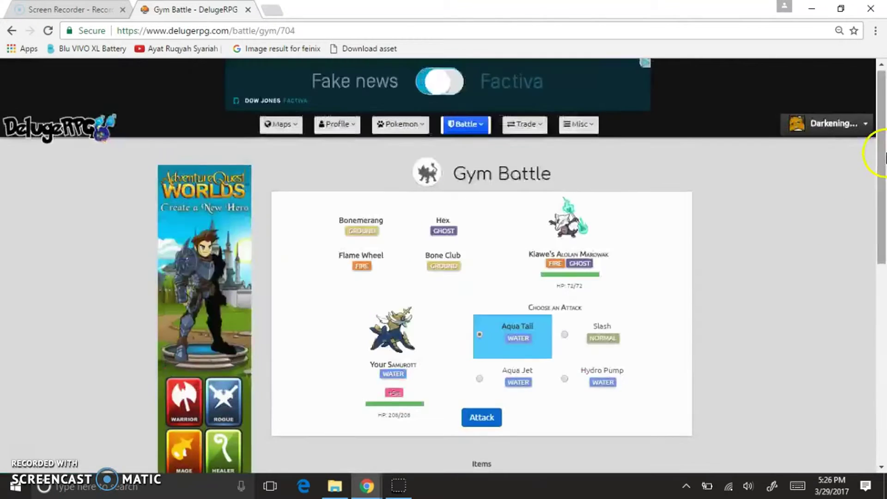
drag(884, 201, 883, 218)
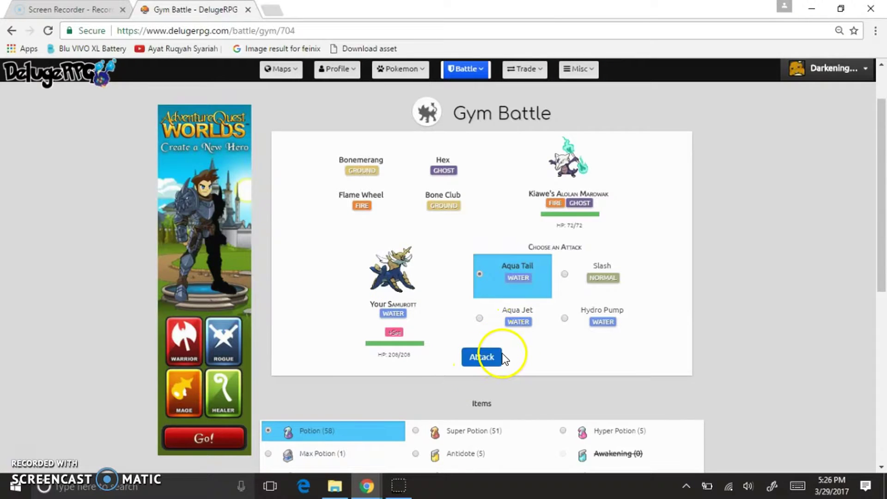
click(486, 355)
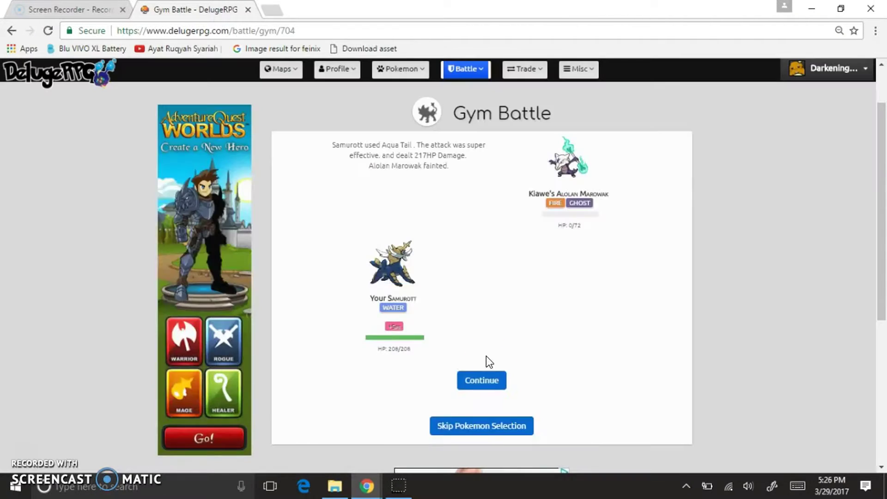
click(499, 429)
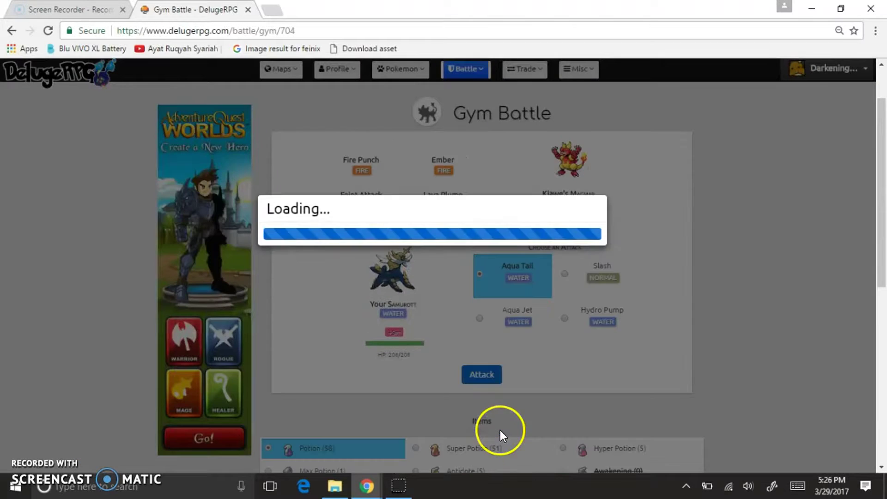
click(483, 386)
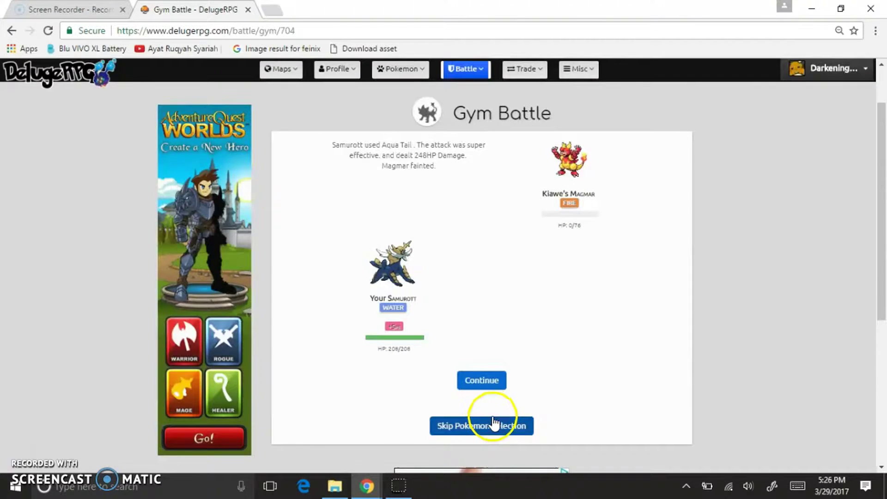
click(495, 424)
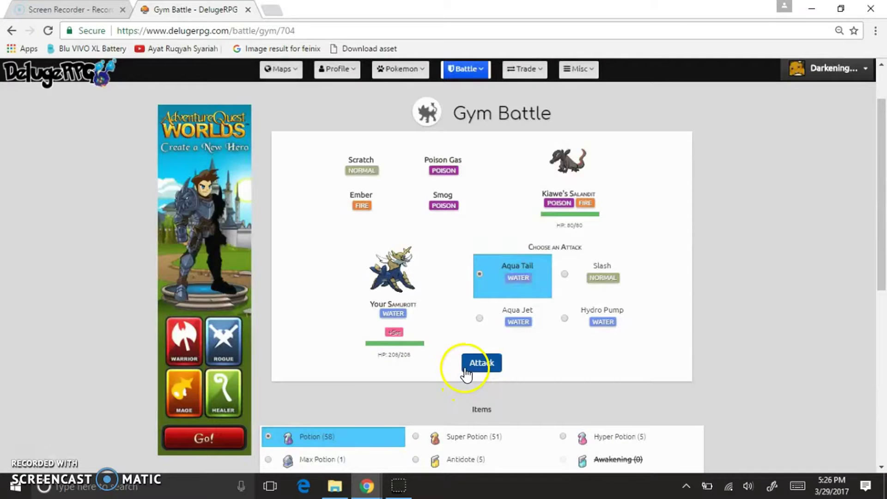
click(465, 375)
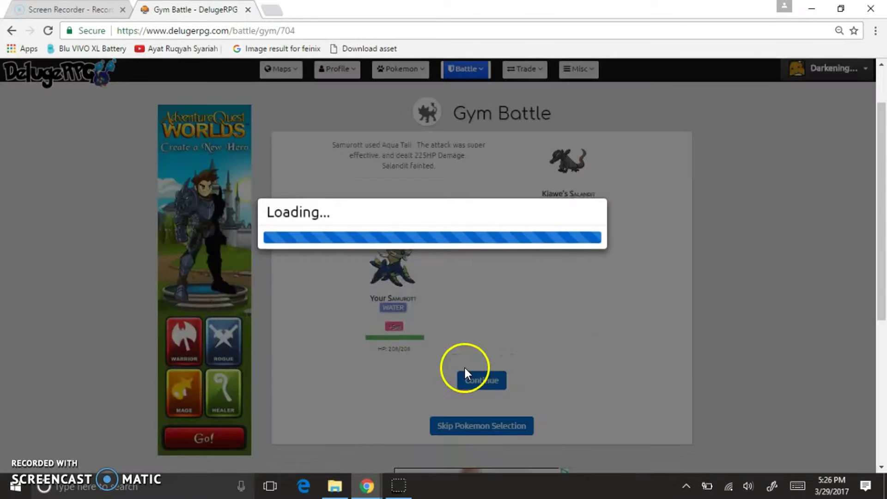
click(513, 427)
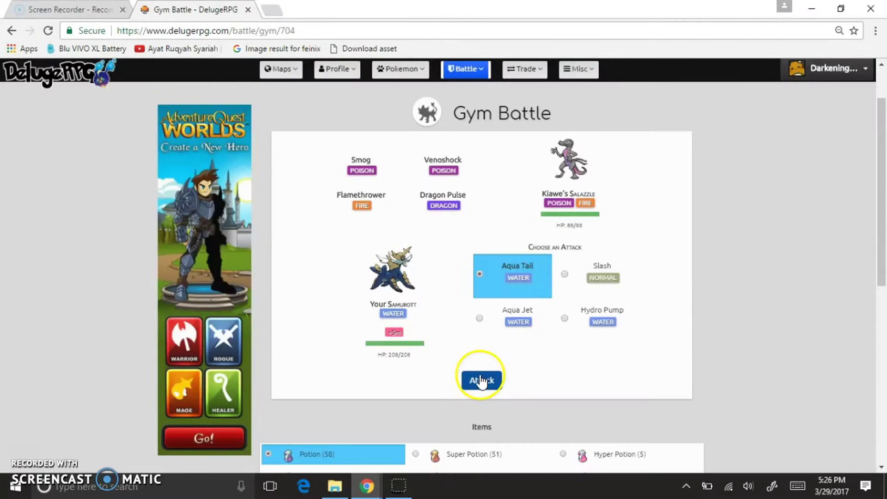
click(480, 380)
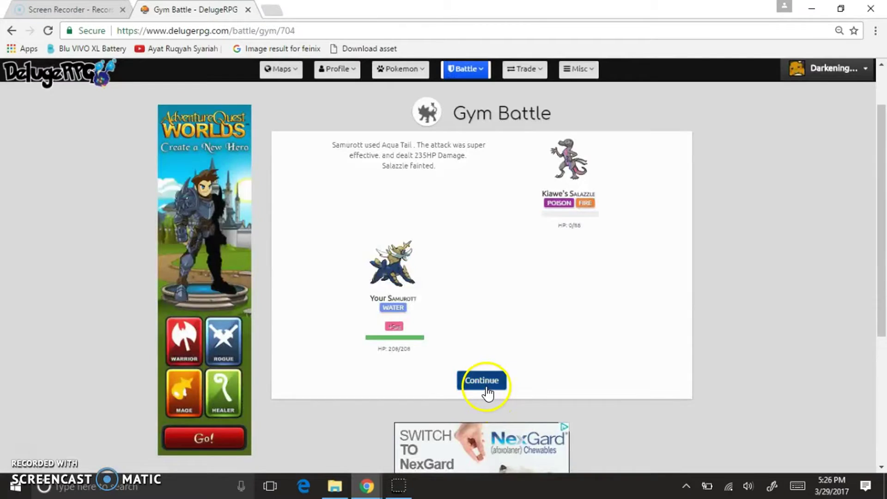
click(486, 385)
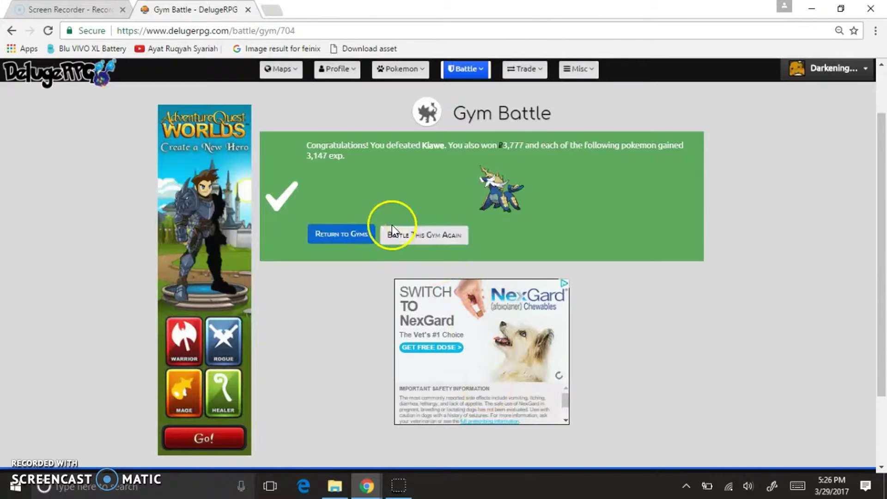
- Start a rematch against Kiawe's gym with Gyarados leading
click(402, 242)
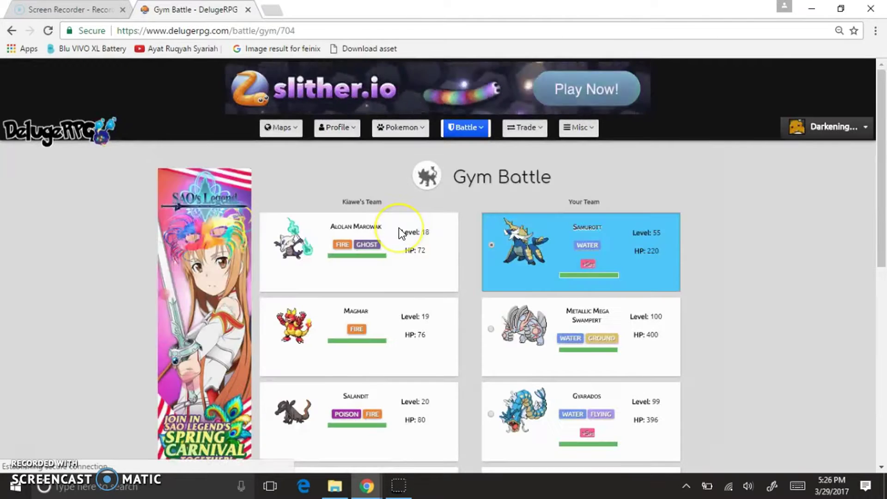
click(590, 245)
drag(880, 221, 880, 277)
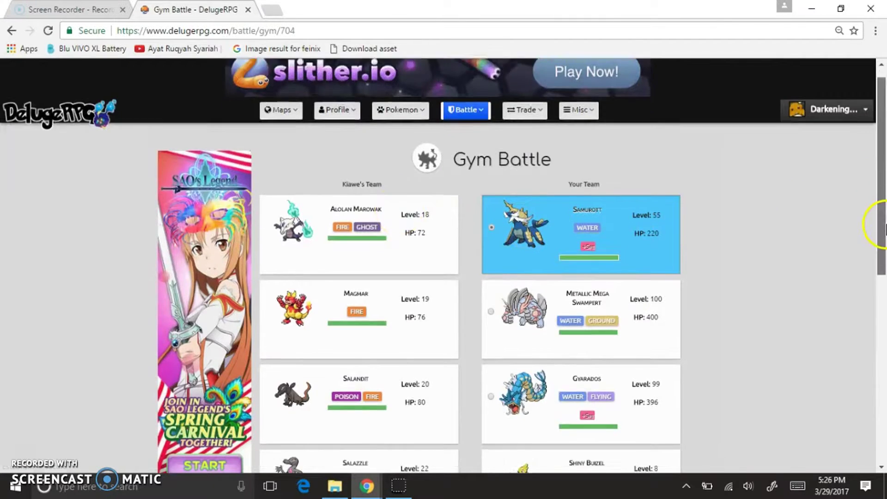
click(669, 286)
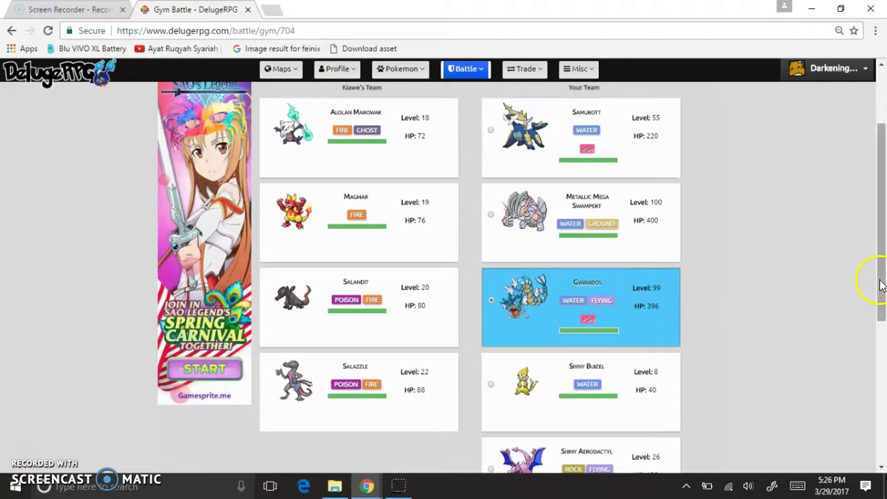
drag(882, 285, 879, 386)
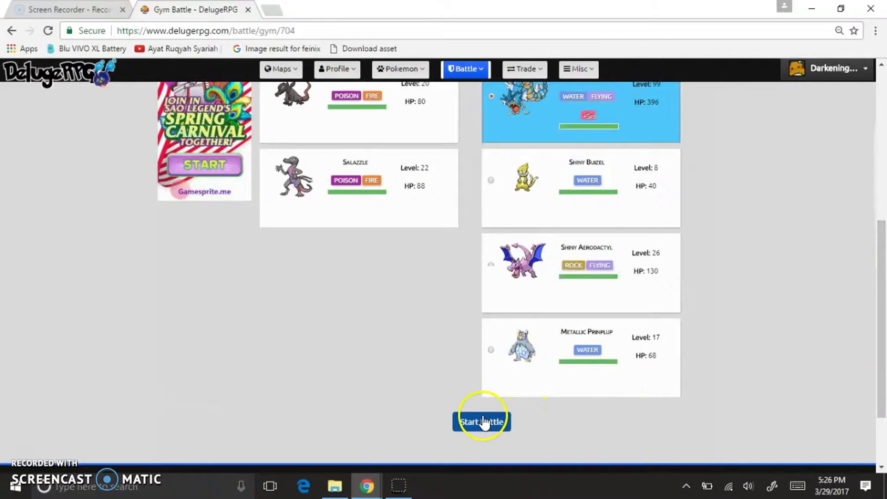
click(483, 421)
drag(878, 99, 882, 151)
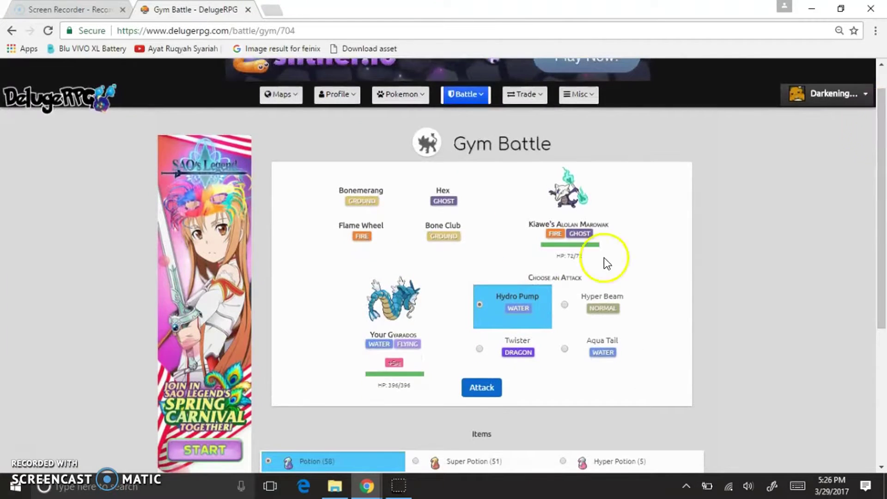
- Sweep Marowak, Magmar, Salandit and Salazzle with Hydro Pump, skipping between opponents
click(492, 398)
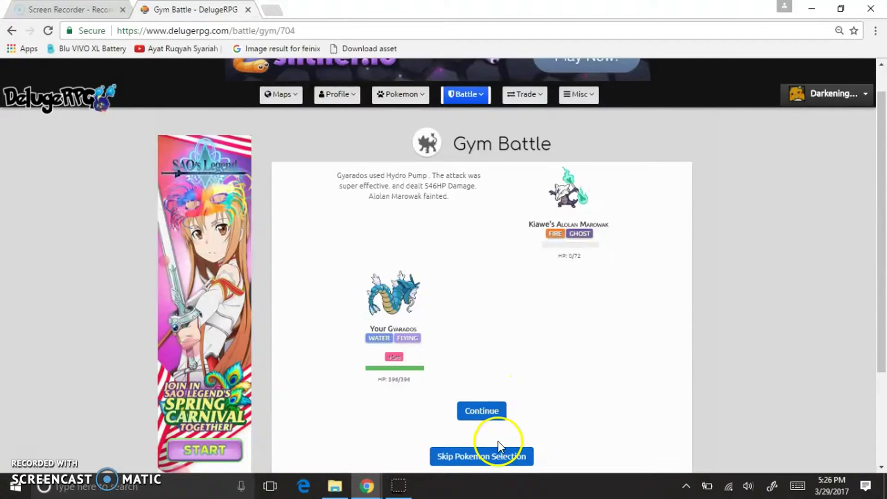
click(492, 458)
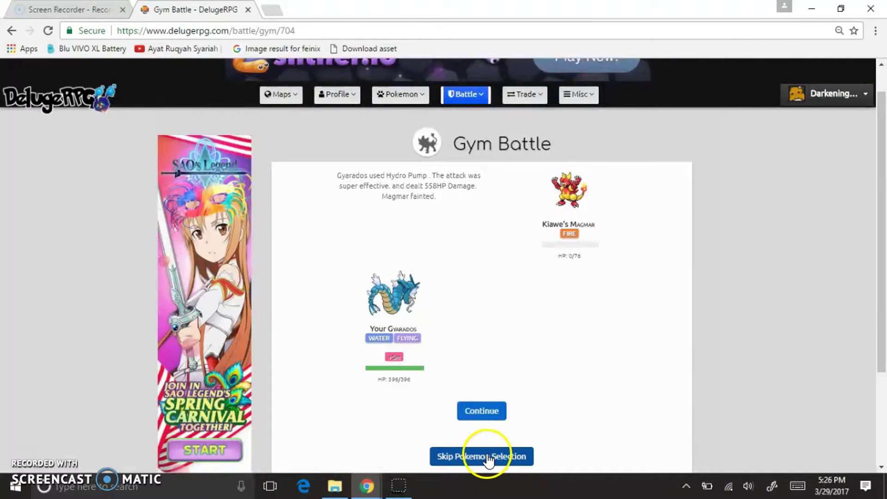
click(488, 456)
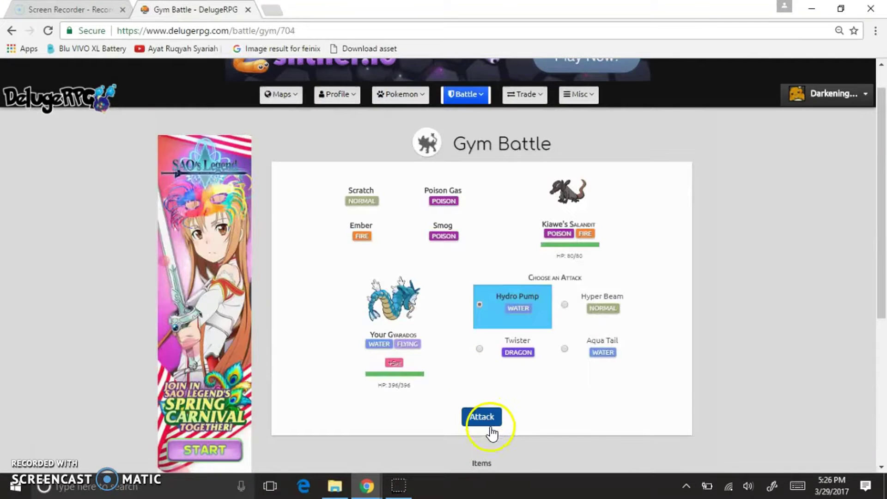
click(489, 418)
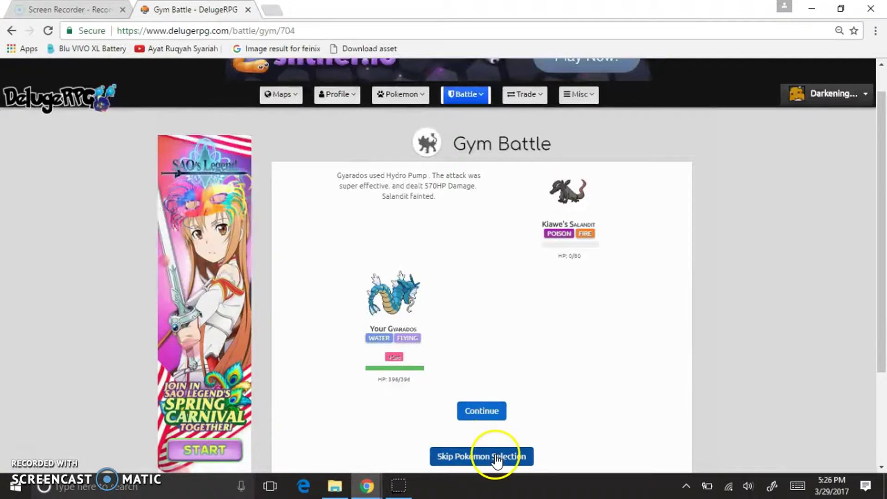
click(496, 457)
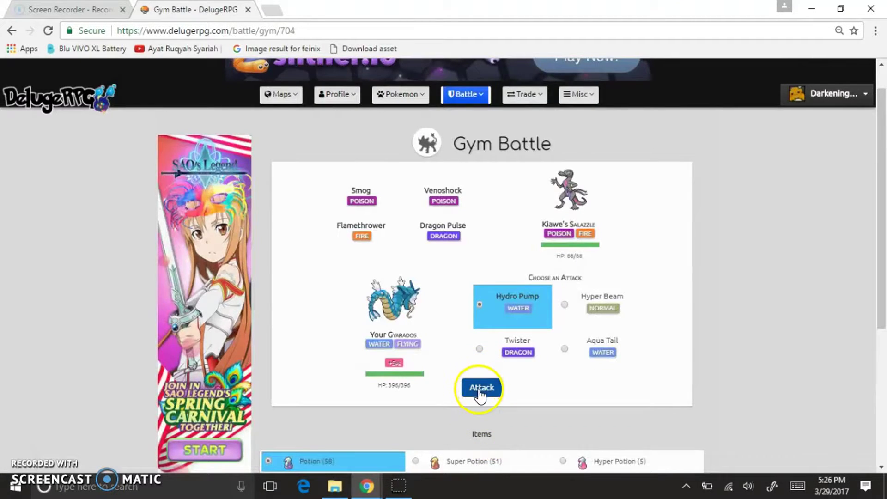
click(480, 382)
click(495, 410)
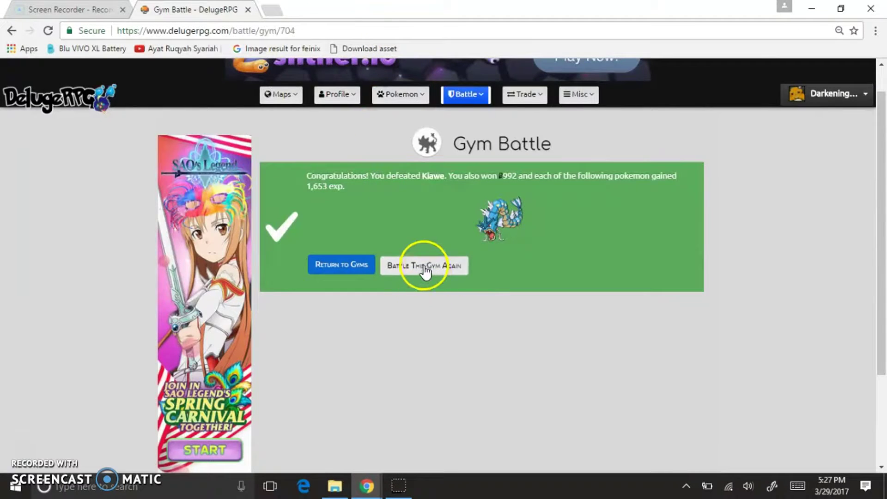
- Open Pokemon > Your Team to list Samurott, Mega Swampert, Gyarados, Buizel, Aerodactyl and Piplup
click(425, 269)
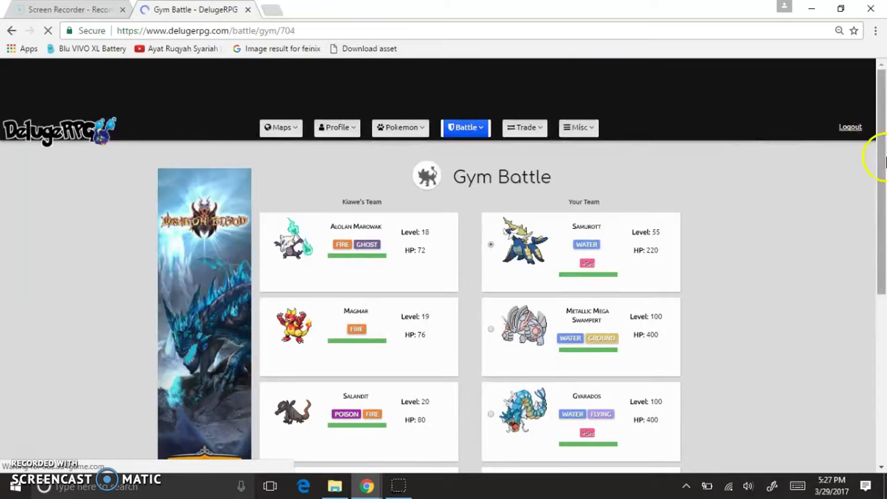
scroll(880, 159, down, 1)
click(336, 69)
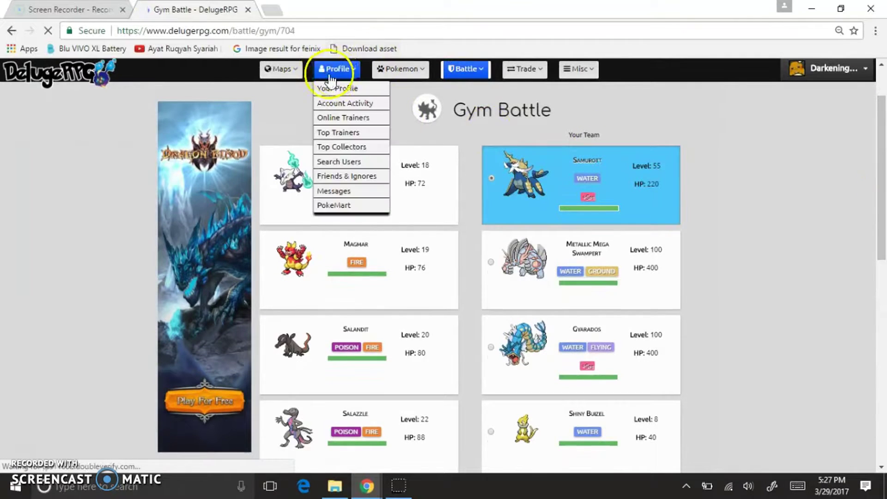
click(339, 71)
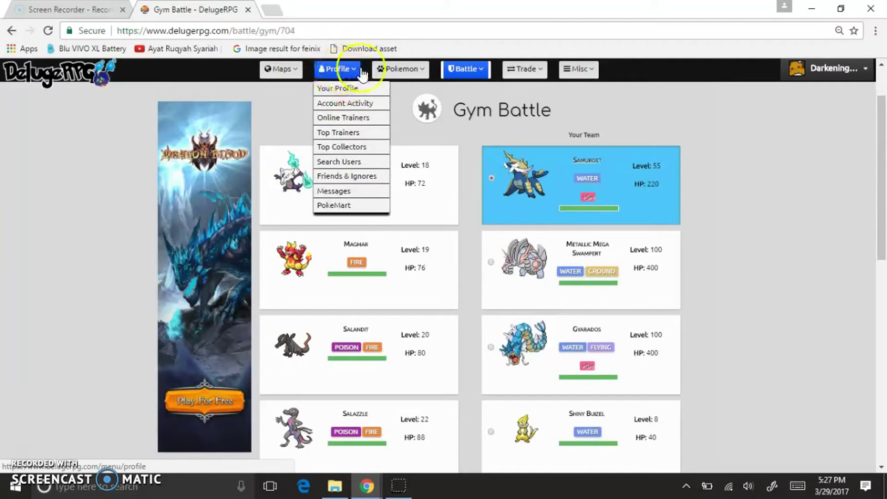
click(398, 69)
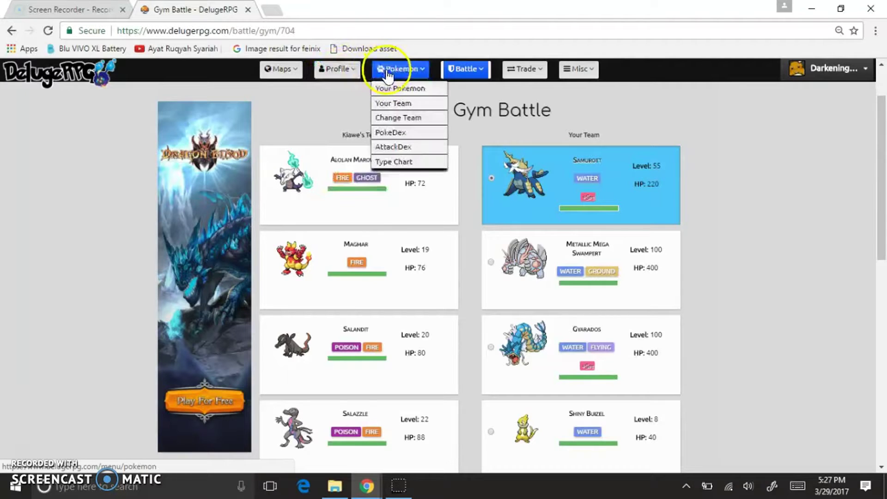
click(395, 102)
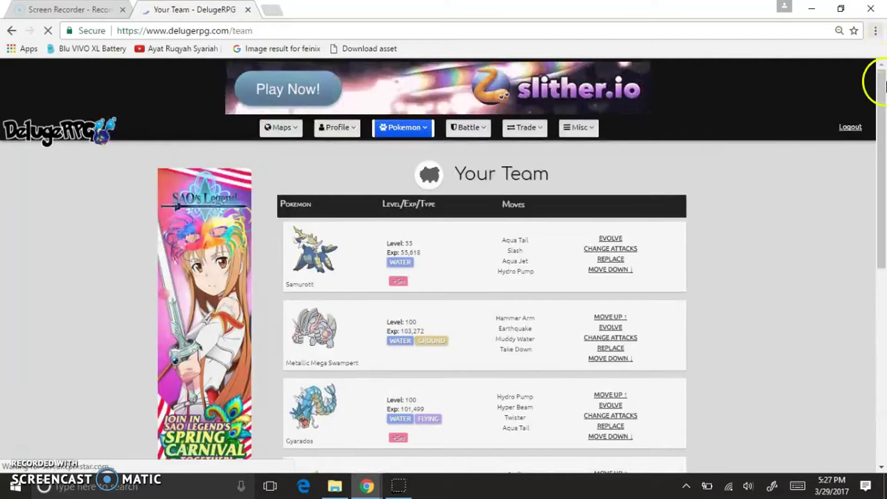
mouse_move(885, 84)
mouse_down()
mouse_move(881, 278)
mouse_move(866, 153)
mouse_up()
scroll(864, 166, down, 1)
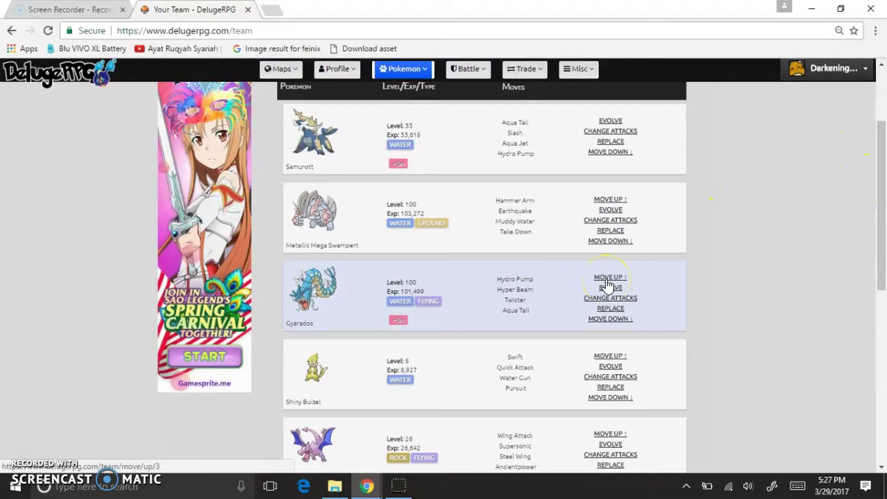
- Evolve level 100 Gyarados into Mega Gyarados, keeping its chosen attacks, and close the confirmation
click(609, 288)
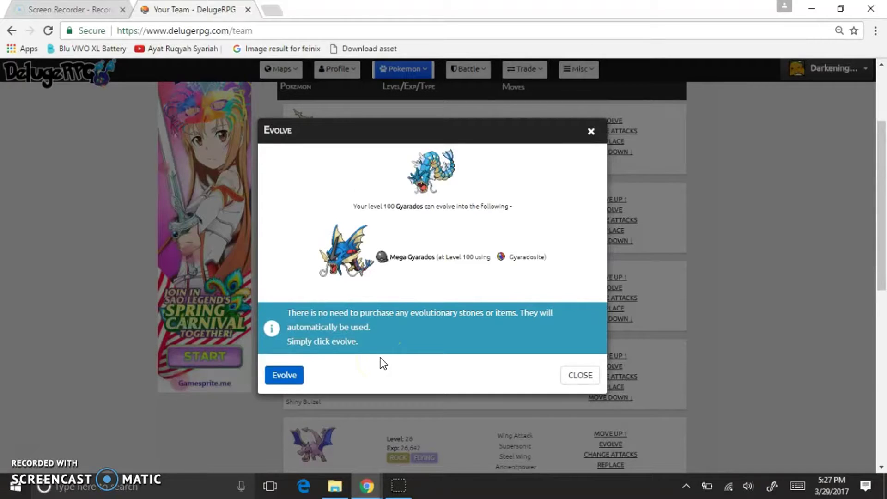
click(270, 377)
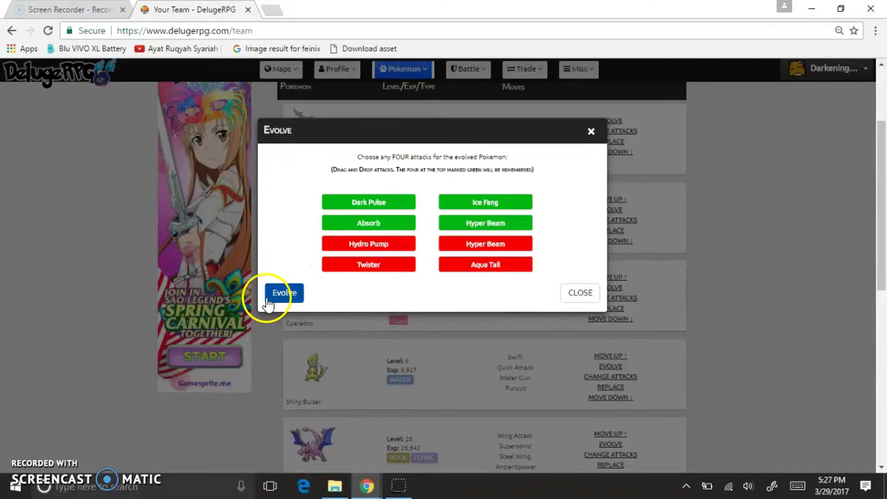
click(297, 294)
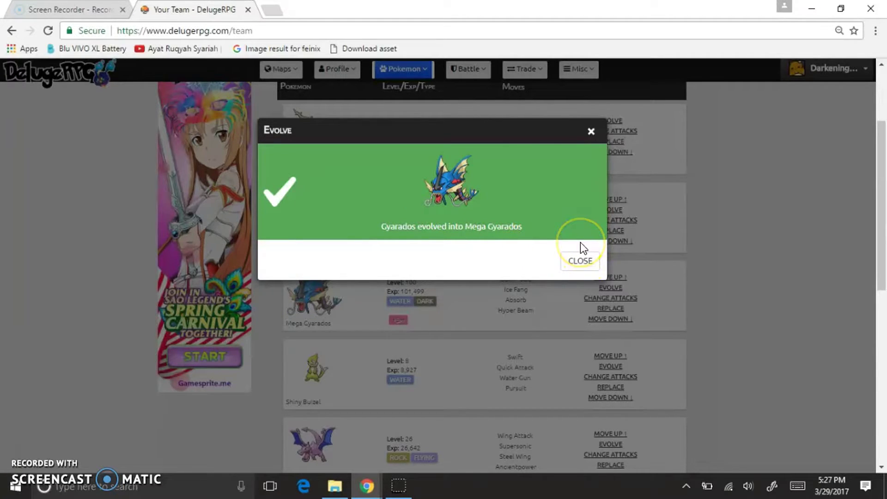
click(583, 261)
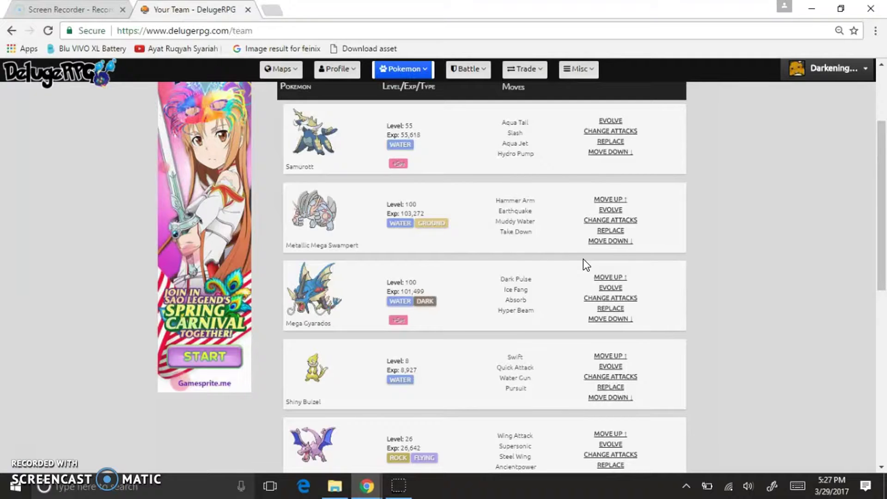
drag(881, 139, 881, 225)
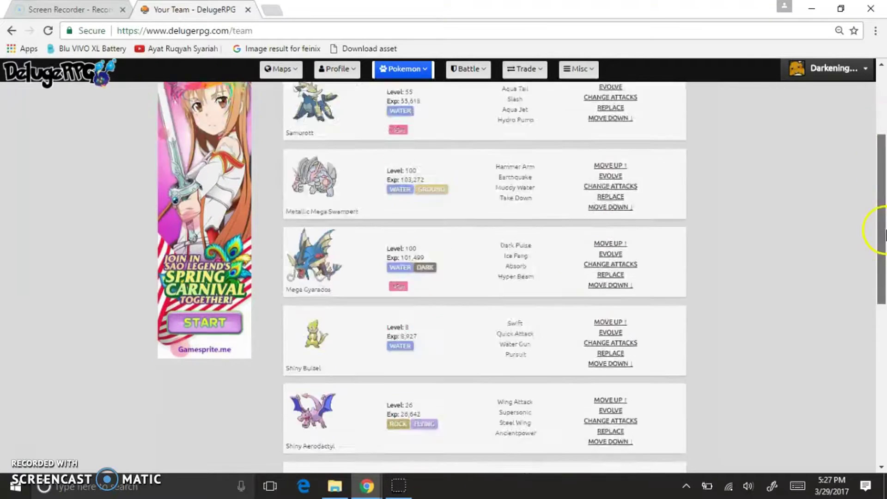
- Go to the Pokemon Gyms page through the Battle menu's Gym Battle option
click(414, 270)
click(638, 305)
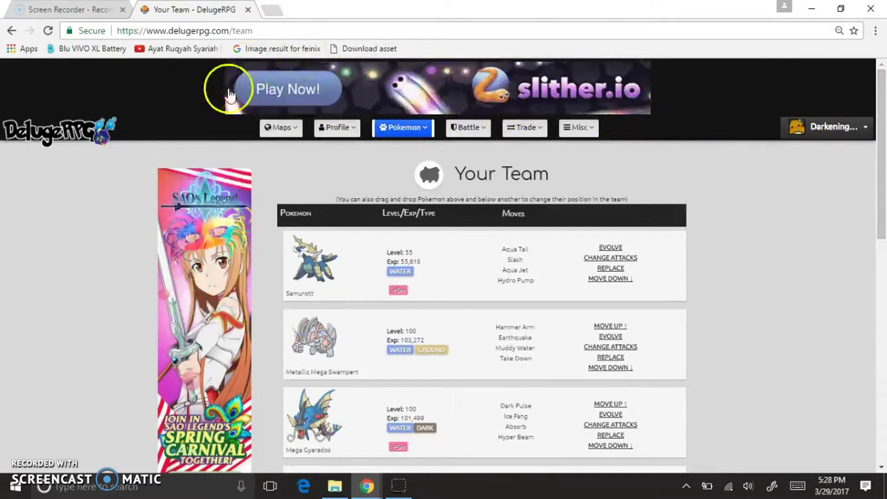
click(264, 127)
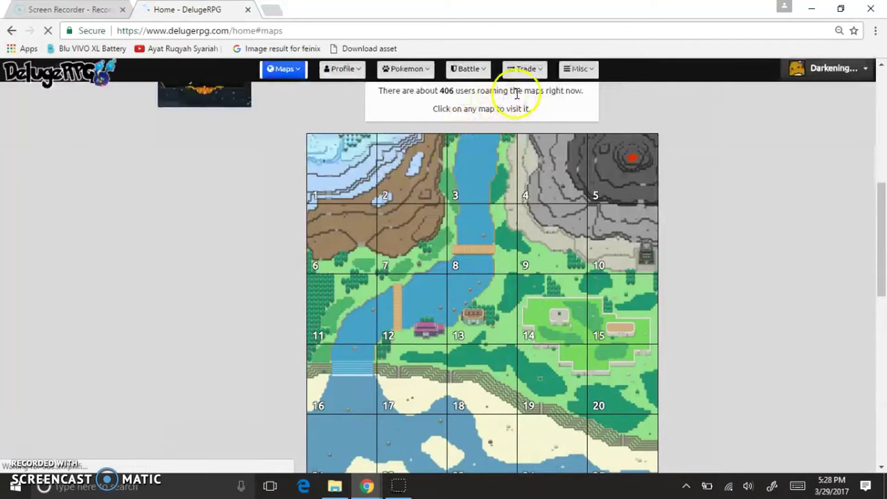
click(472, 69)
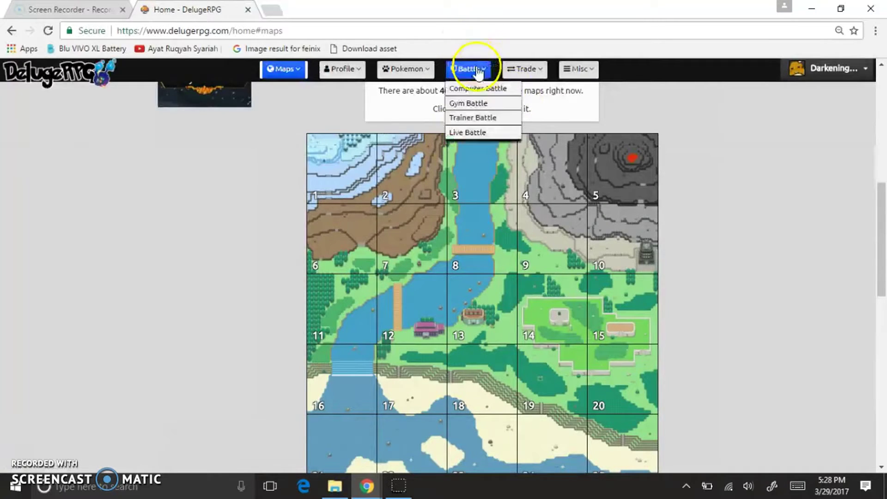
click(485, 103)
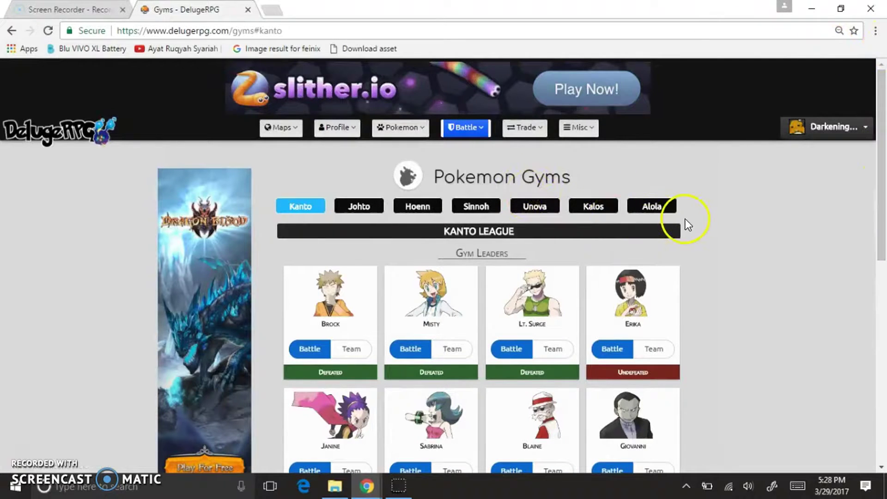
- Start the Alola gym battle against Kiawe with Metallic Prinplup
click(658, 216)
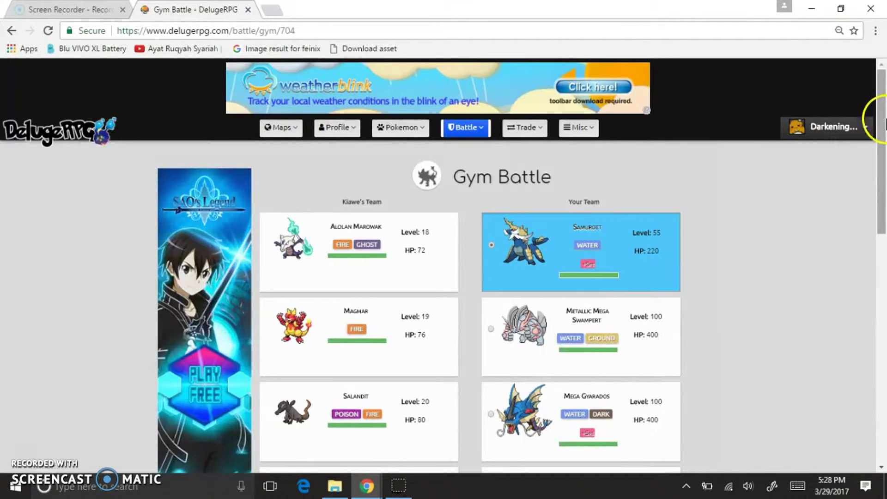
scroll(885, 136, down, 1)
drag(884, 136, 878, 234)
click(620, 391)
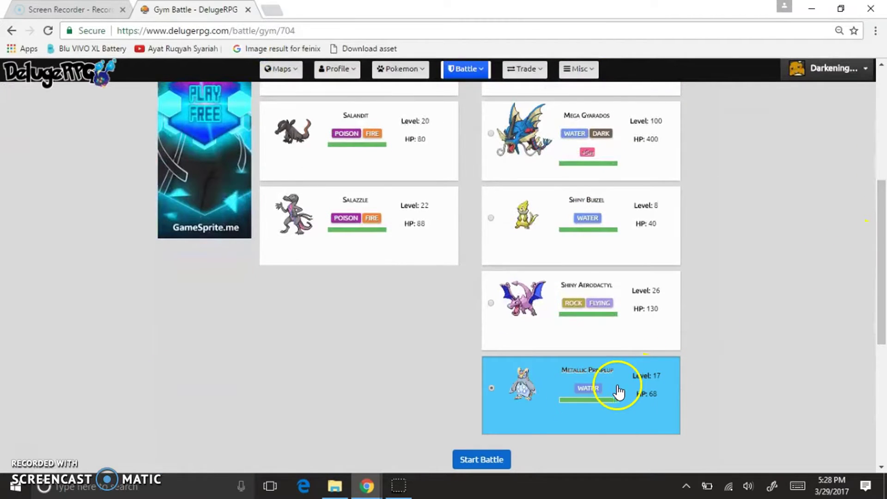
click(489, 459)
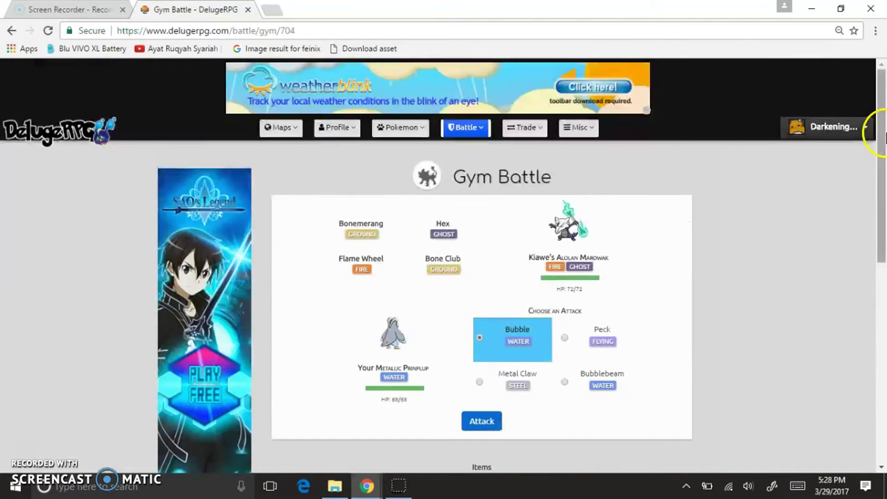
drag(885, 136, 872, 99)
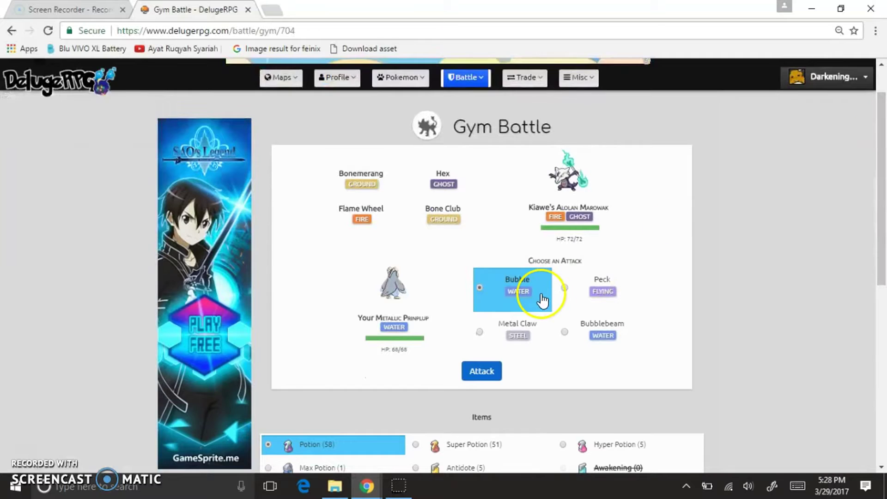
- Knock out Alolan Marowak with Bubblebeam, then attack Magmar until Prinplup faints
click(621, 343)
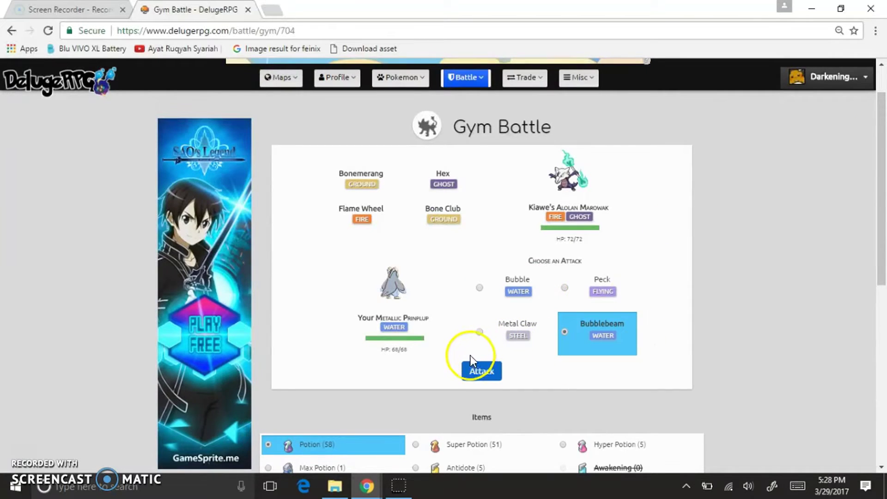
click(477, 370)
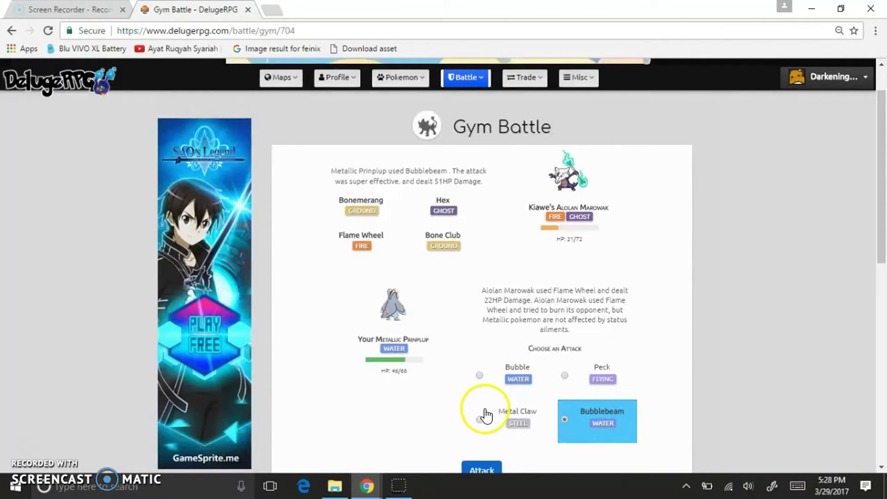
click(485, 470)
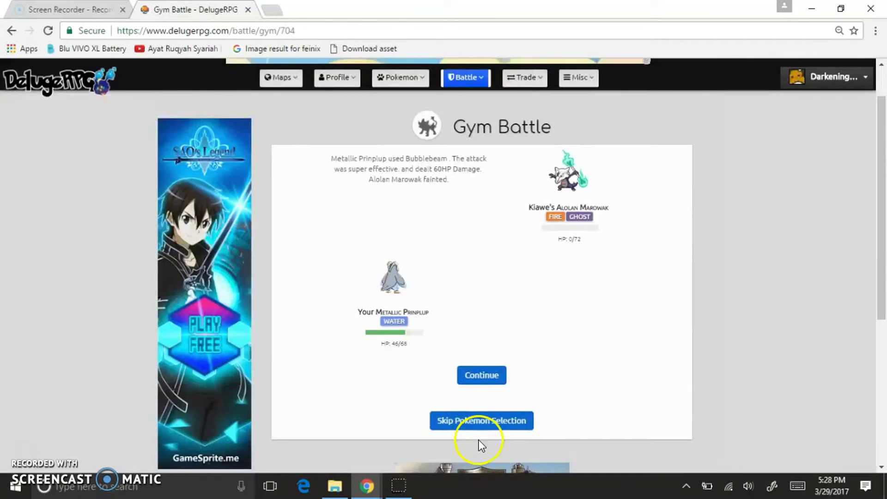
click(475, 416)
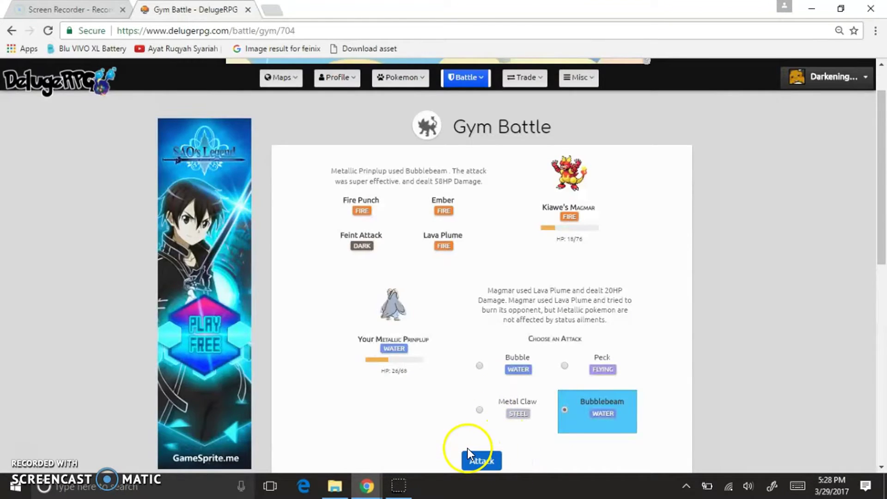
click(478, 460)
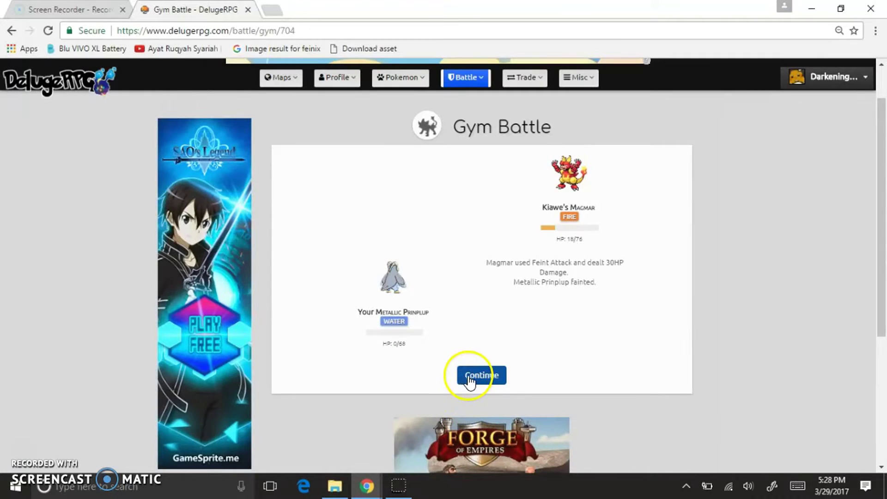
click(482, 378)
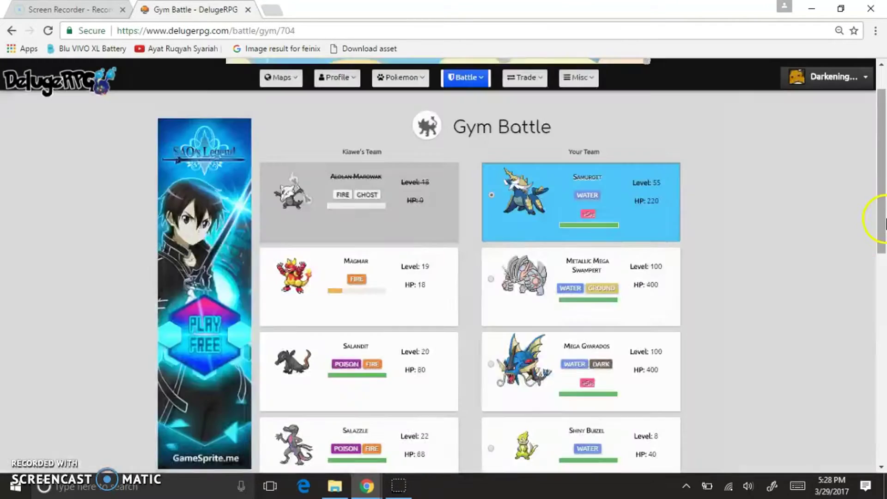
drag(881, 214, 883, 284)
scroll(880, 285, down, 1)
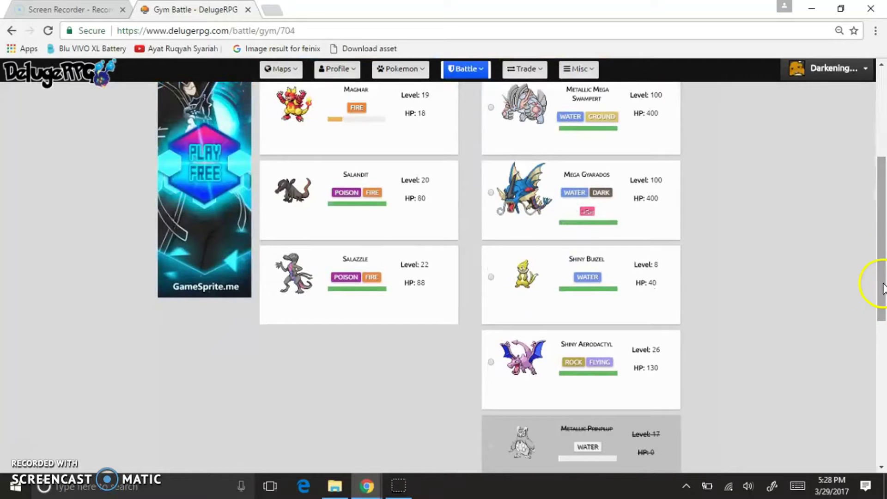
scroll(879, 295, down, 1)
scroll(879, 294, up, 1)
- Send in Shiny Buizel and knock out Magmar with two Water Gun attacks
click(623, 249)
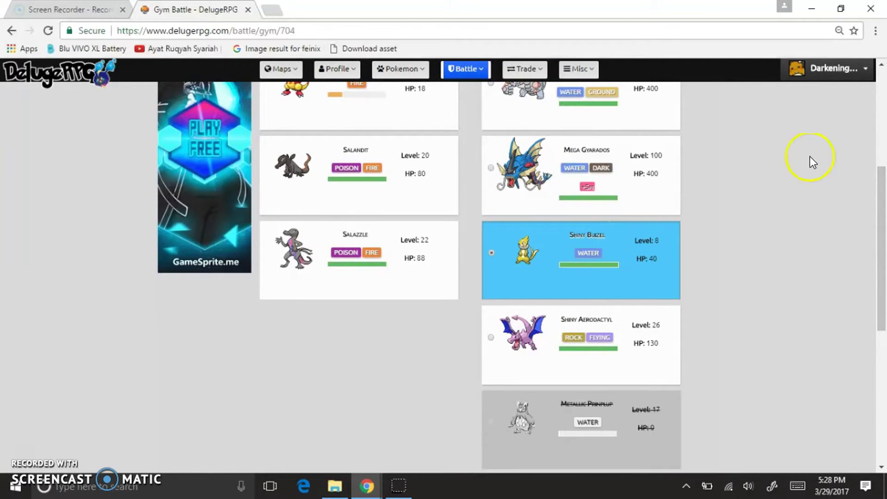
scroll(881, 287, down, 3)
click(466, 283)
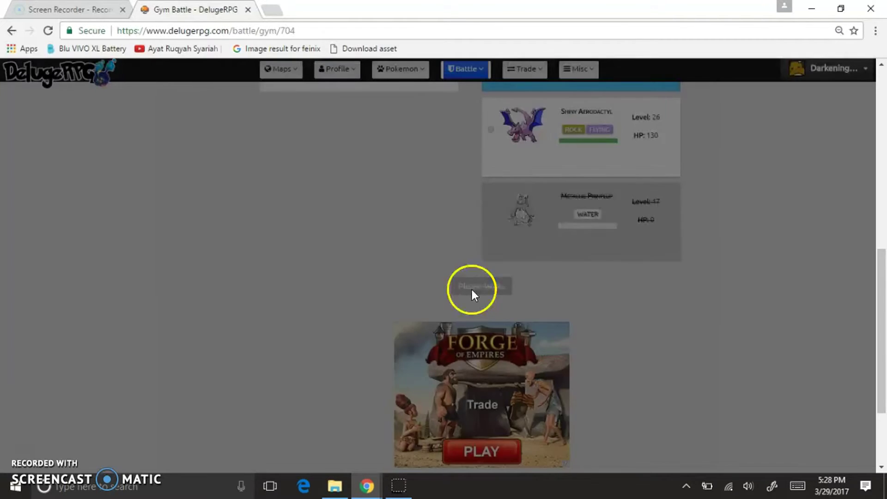
scroll(881, 220, down, 1)
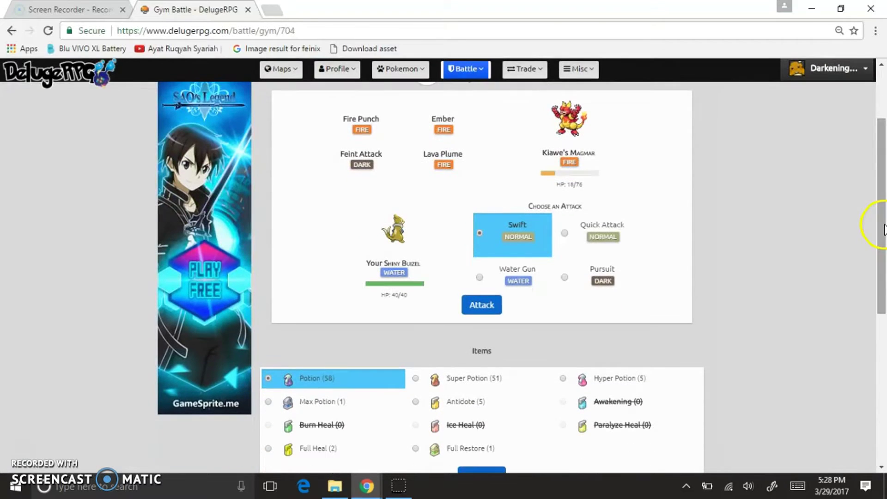
click(538, 295)
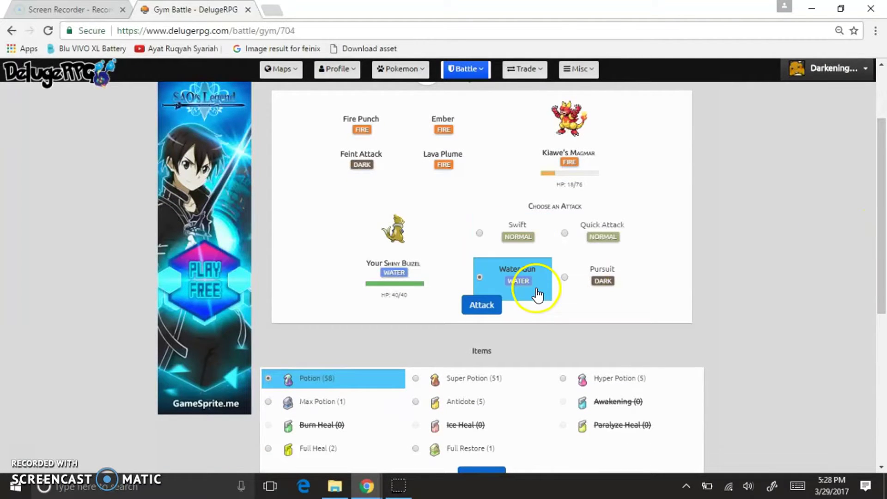
click(475, 305)
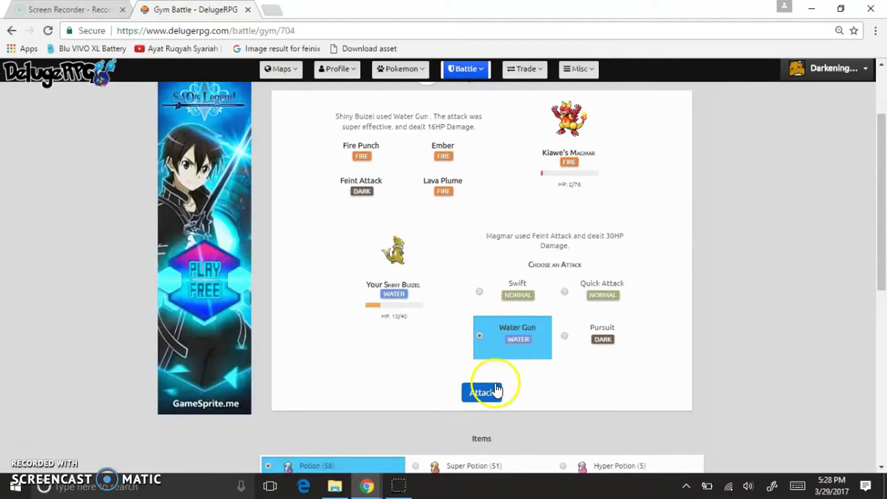
click(487, 402)
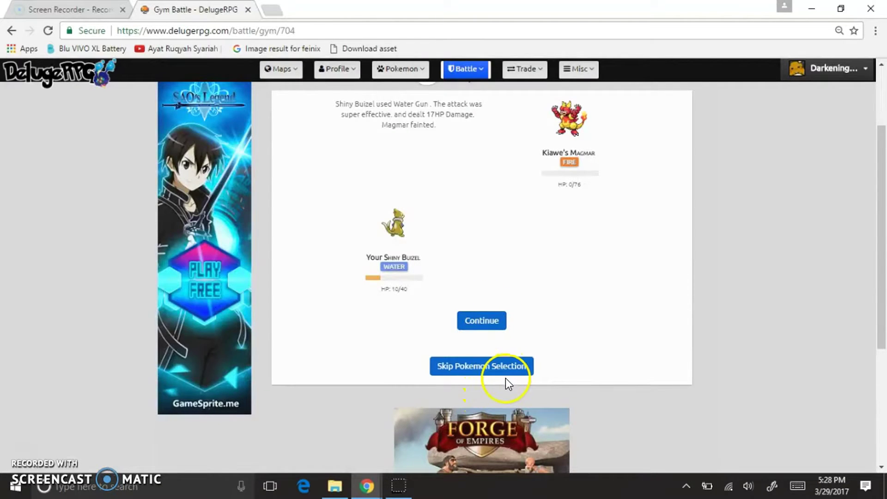
- Move on to Salandit and use a Full Heal on Shiny Buizel
click(492, 363)
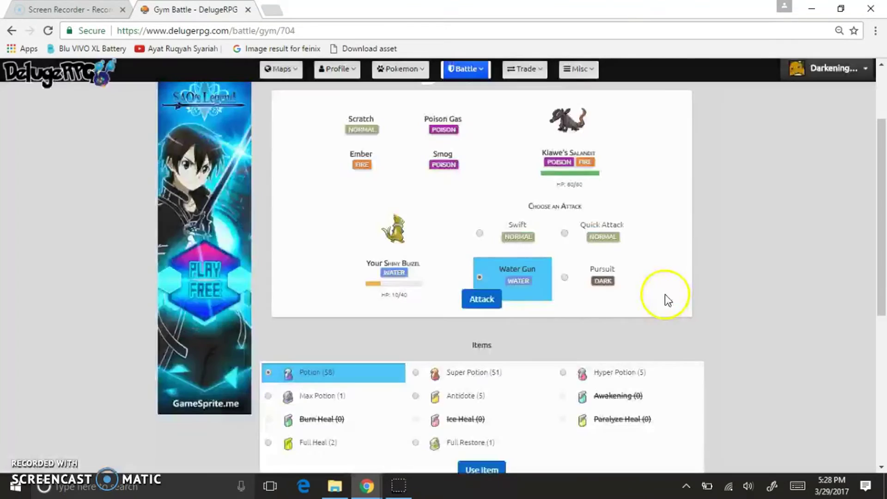
drag(880, 267, 879, 345)
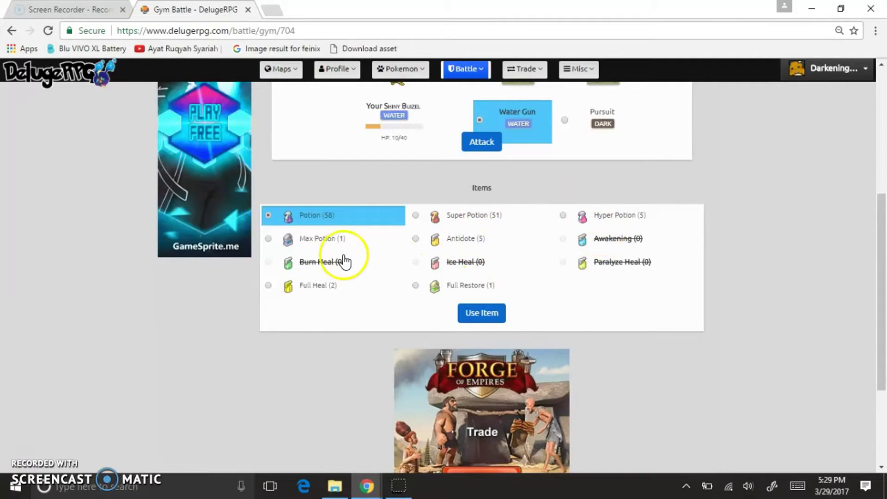
click(329, 297)
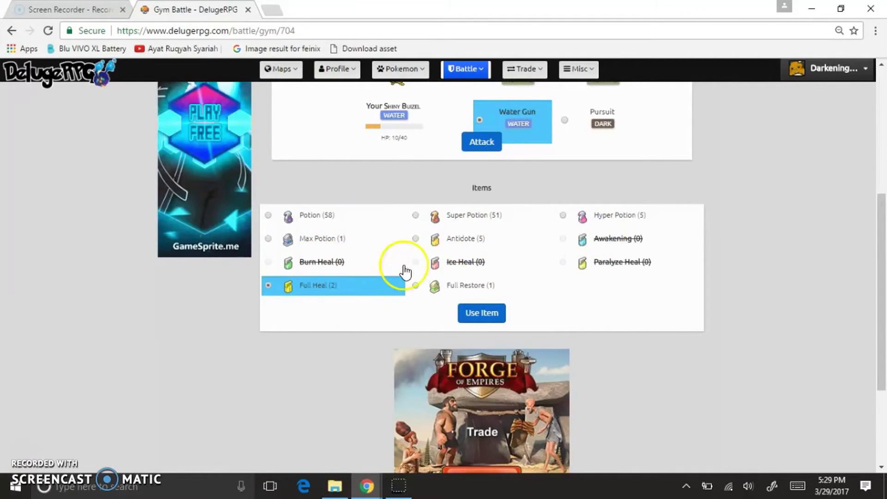
click(497, 315)
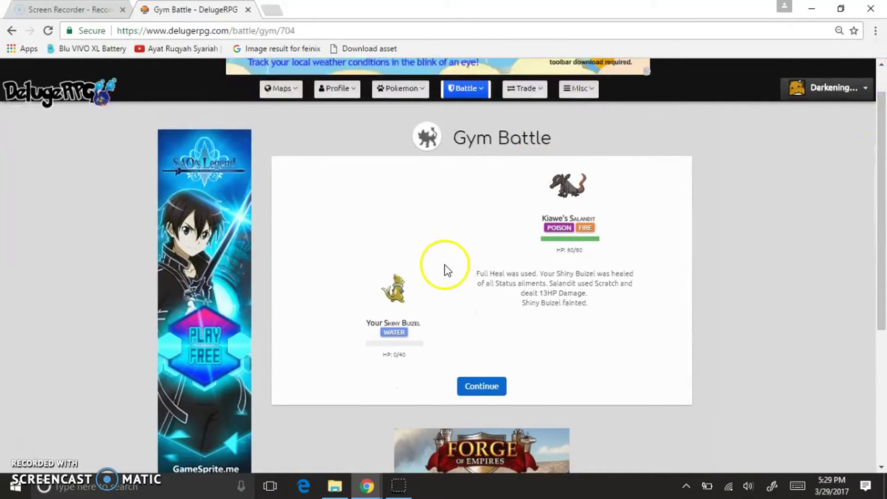
- Send Mega Gyarados into battle after Shiny Buizel faints
click(483, 387)
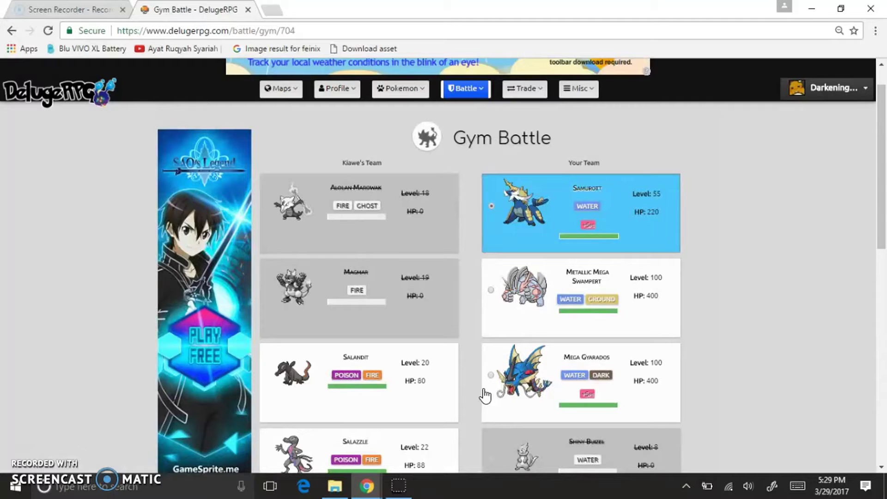
click(697, 236)
click(568, 387)
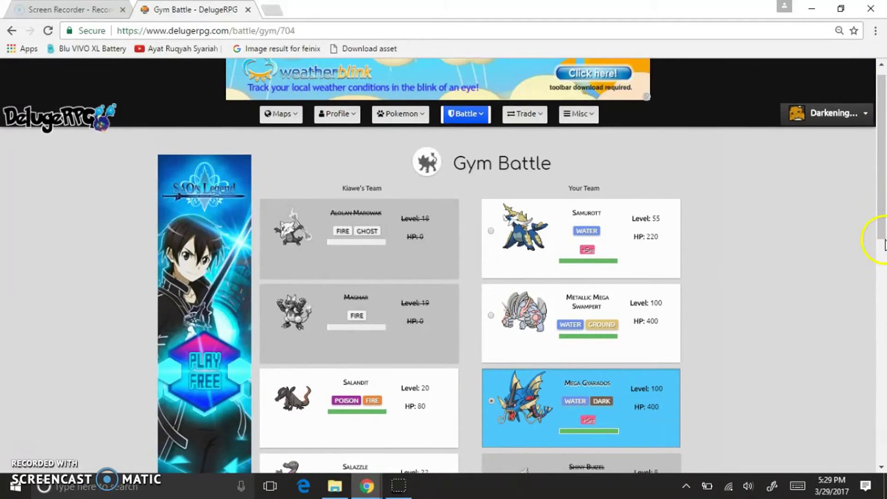
drag(873, 238, 421, 407)
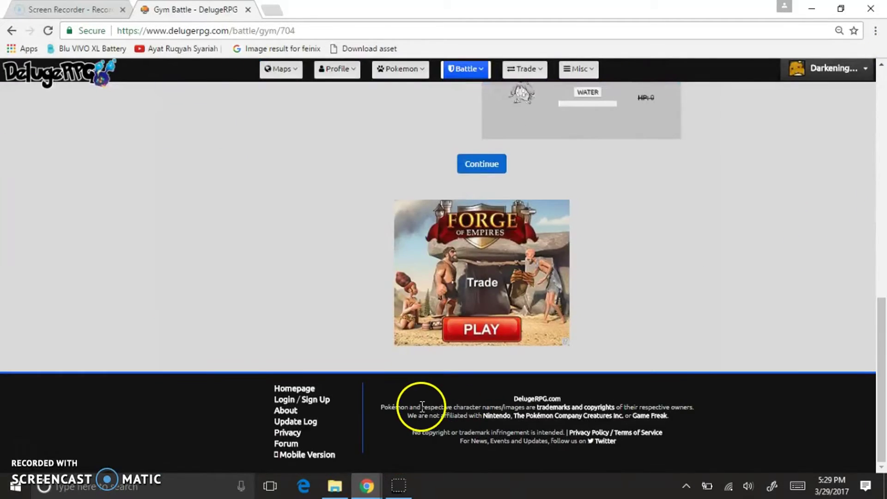
right_click(490, 171)
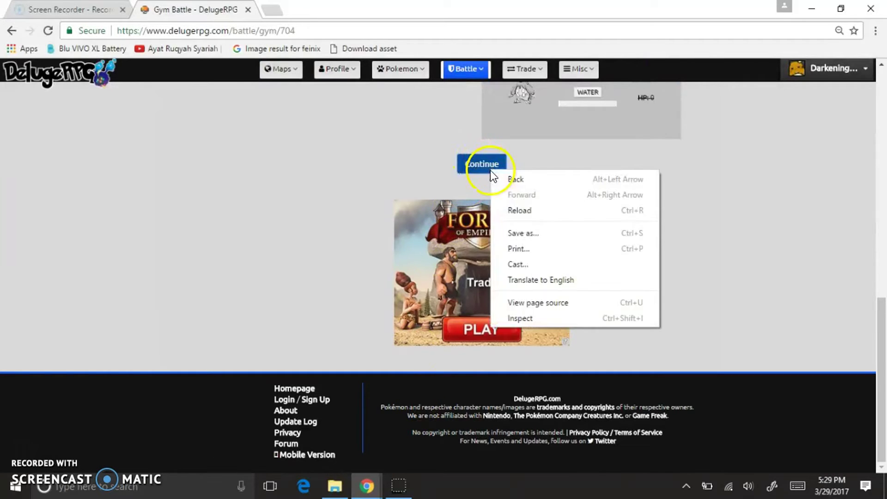
click(490, 170)
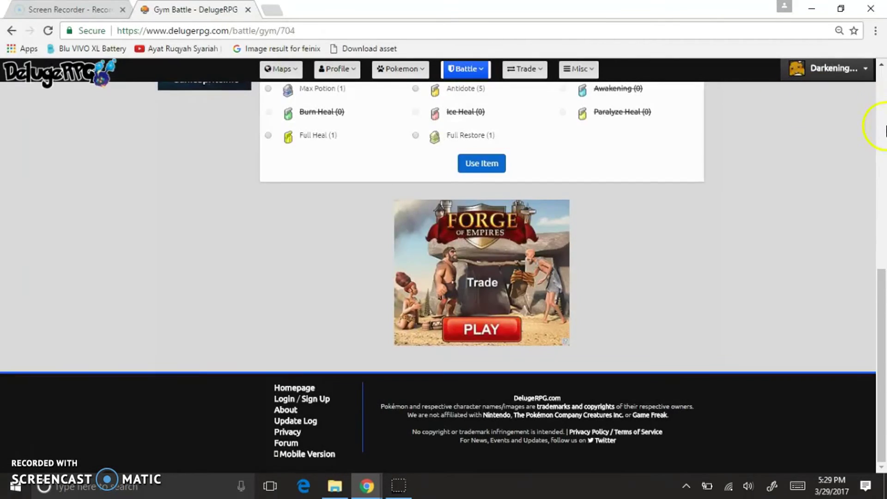
- Hit Salandit with Ice Fang and keep Mega Gyarados in for Salazzle
click(882, 130)
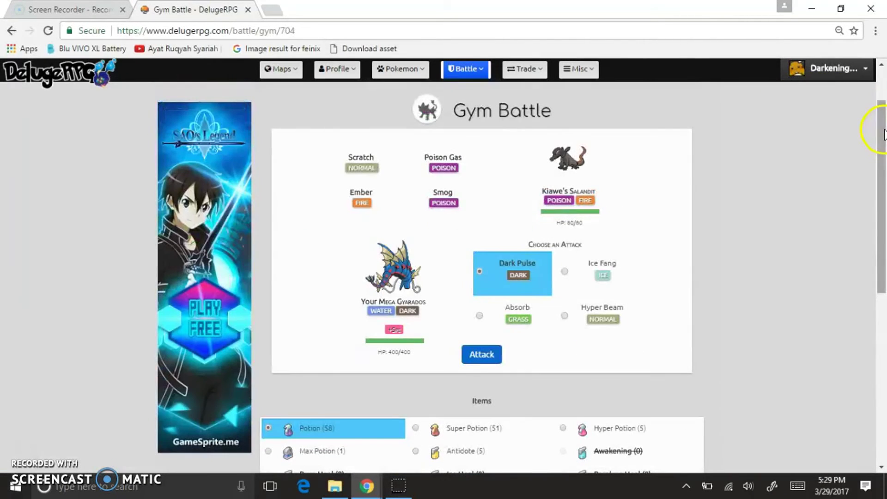
click(585, 264)
click(483, 355)
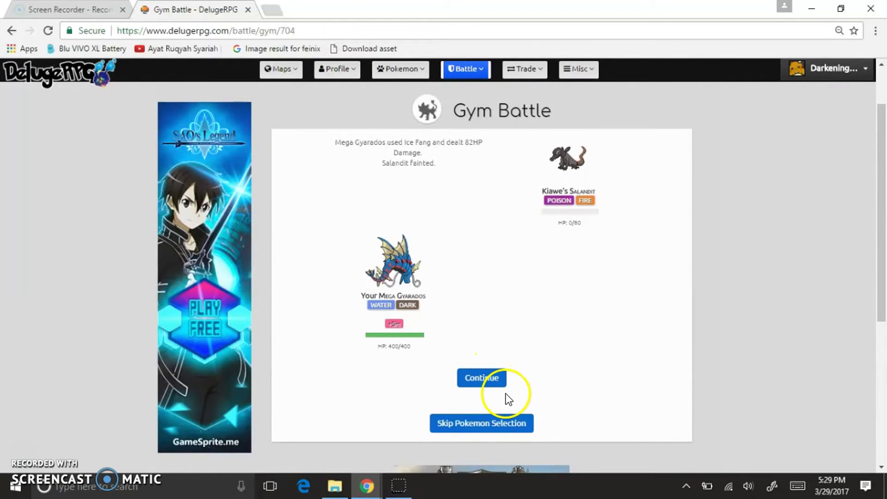
right_click(524, 432)
click(524, 431)
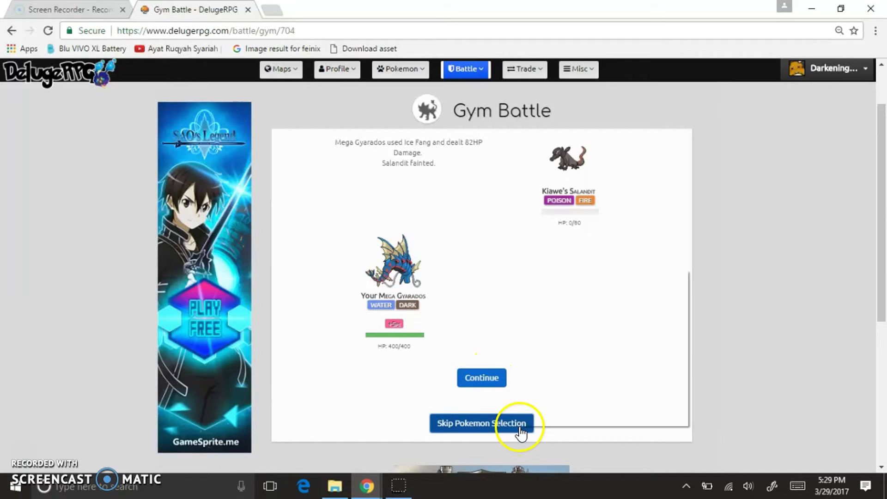
right_click(519, 428)
click(519, 426)
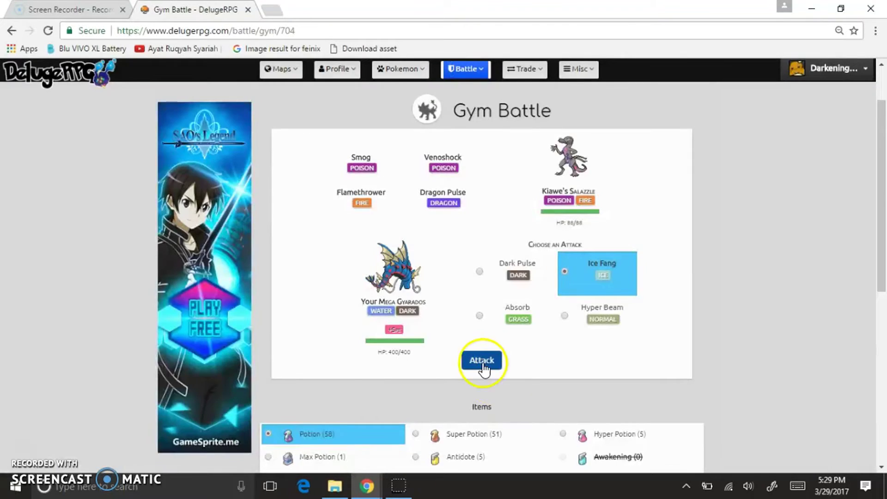
- Wear down Salazzle with Ice Fang and Absorb, then finish it with Ice Fang
click(483, 360)
click(478, 371)
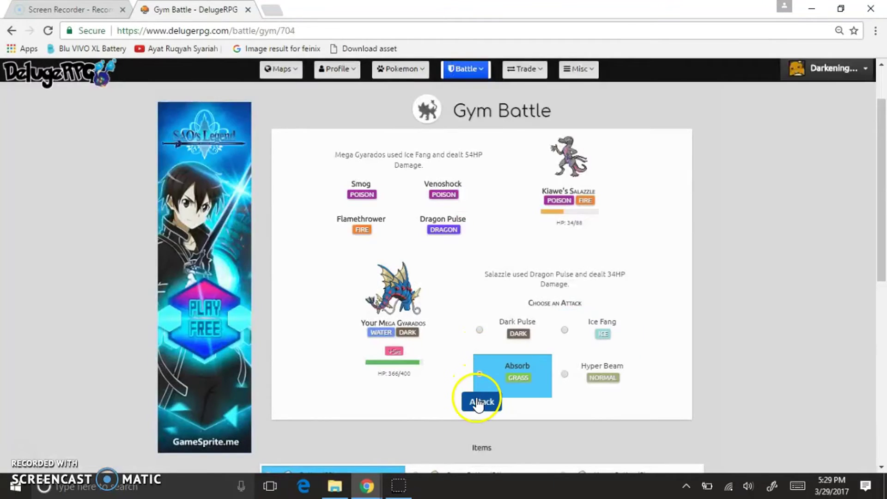
click(600, 328)
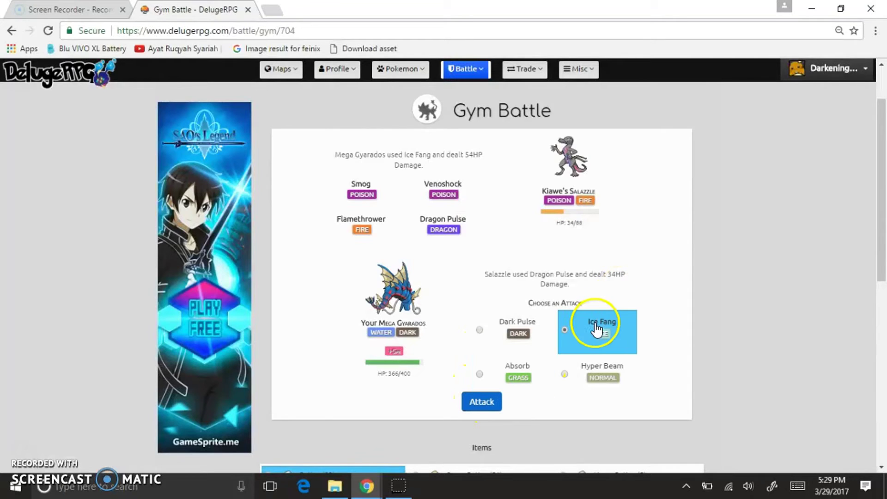
click(509, 382)
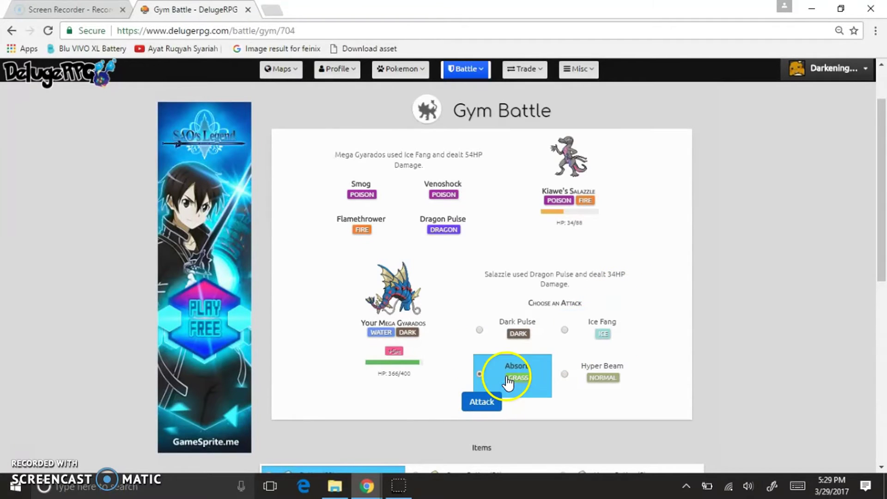
click(483, 402)
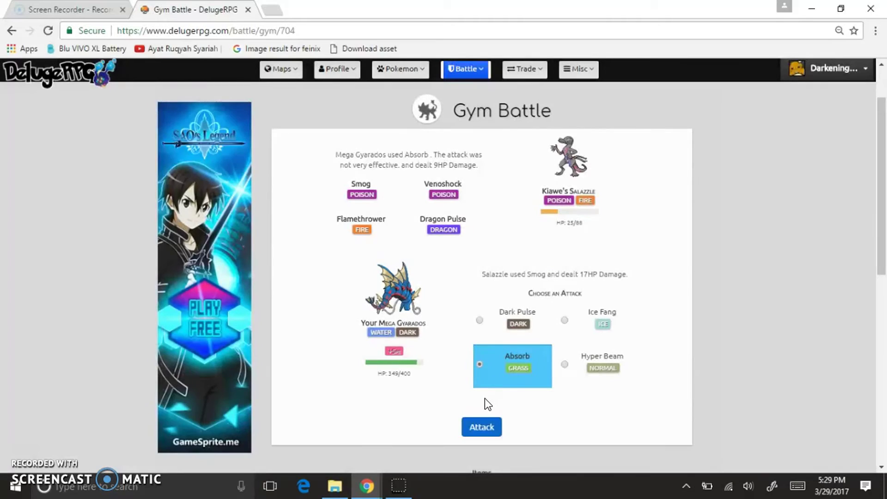
click(486, 426)
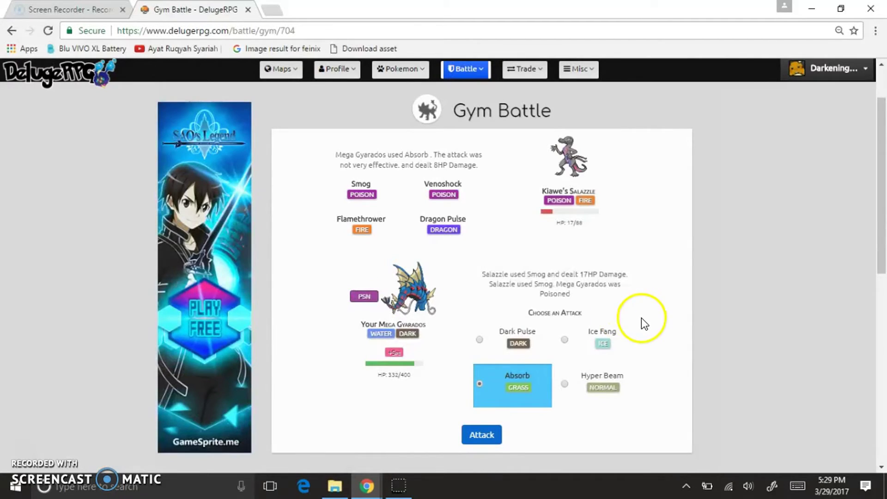
click(603, 340)
click(491, 438)
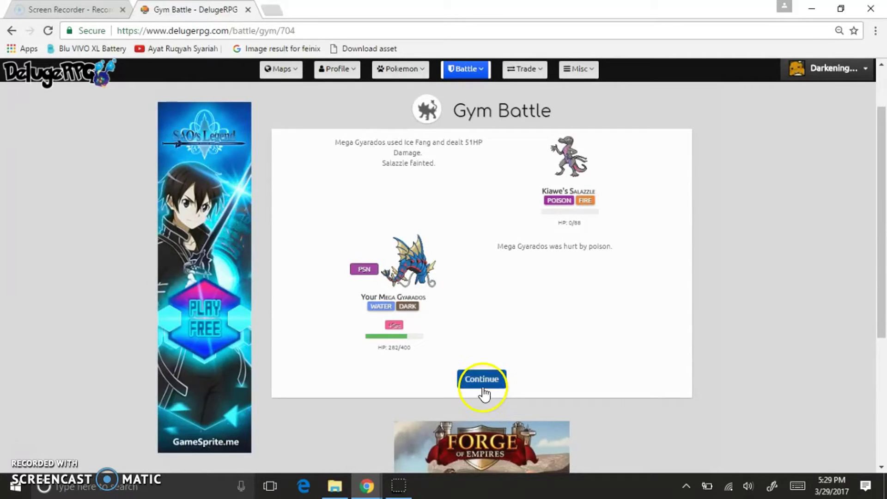
click(483, 391)
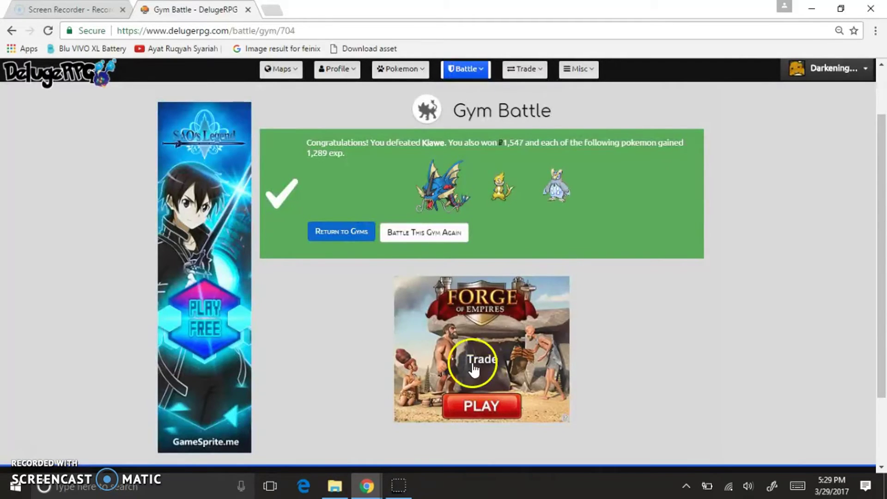
- Open Pokemon > Your Team and scroll to level 18 Metallic Prinplup
click(389, 236)
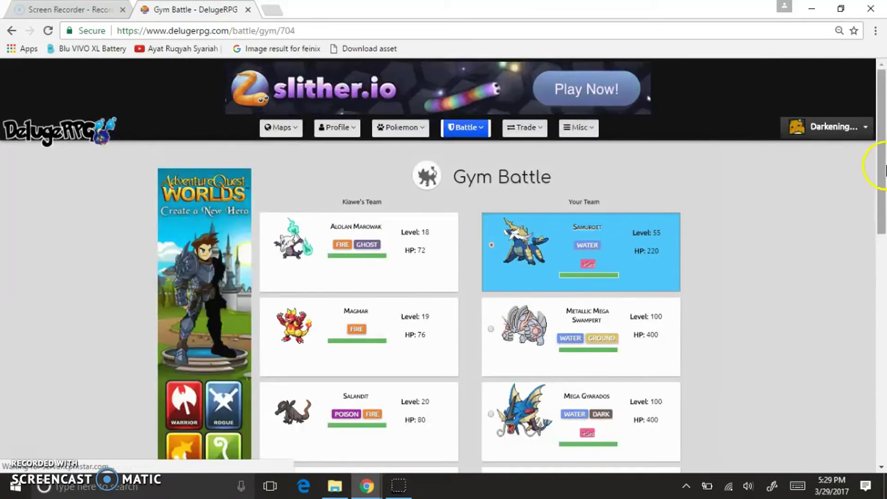
drag(879, 169, 884, 312)
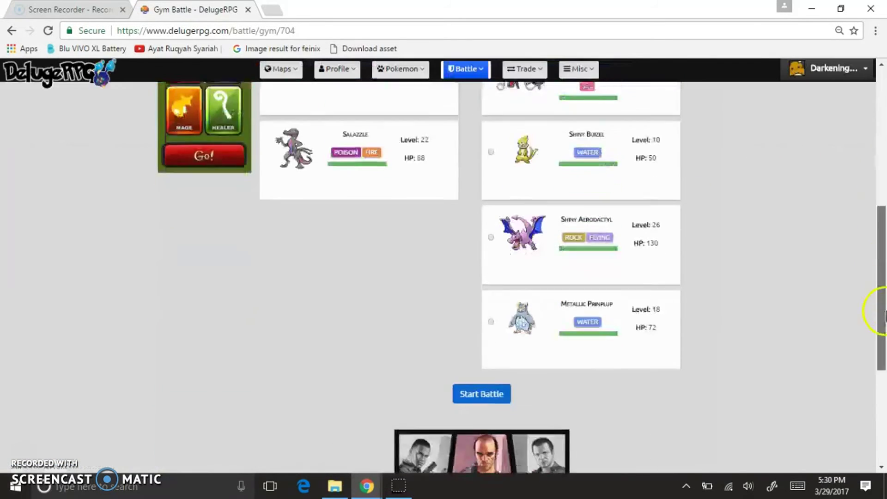
click(669, 353)
click(885, 103)
mouse_move(402, 68)
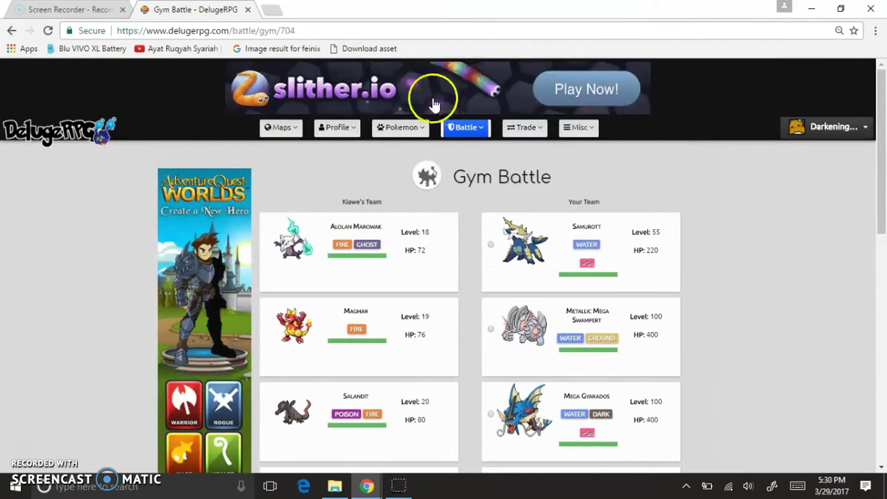
click(388, 127)
click(388, 127)
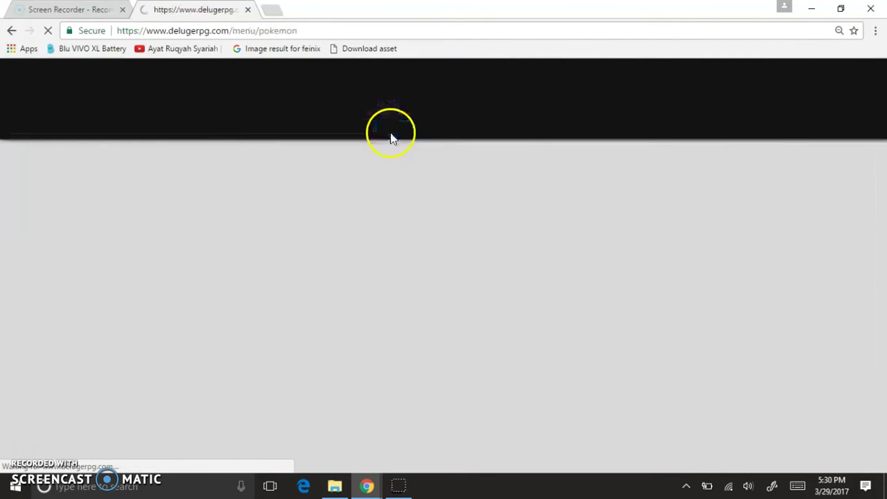
click(403, 129)
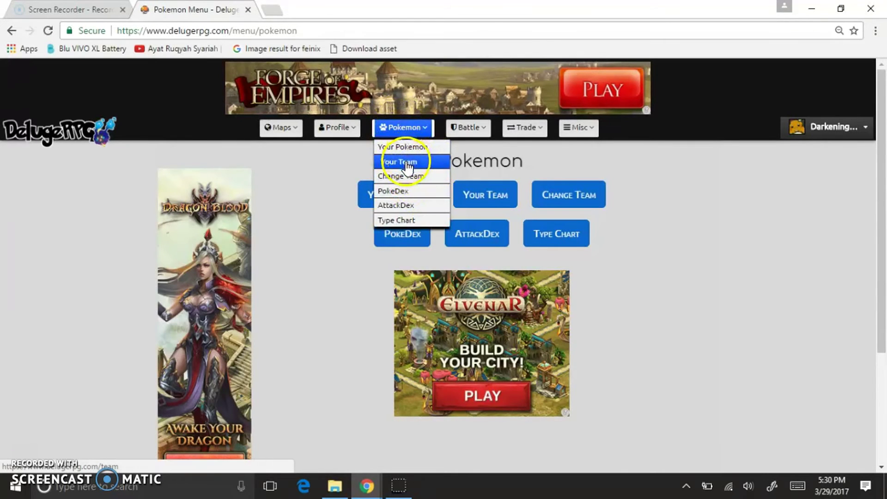
click(403, 148)
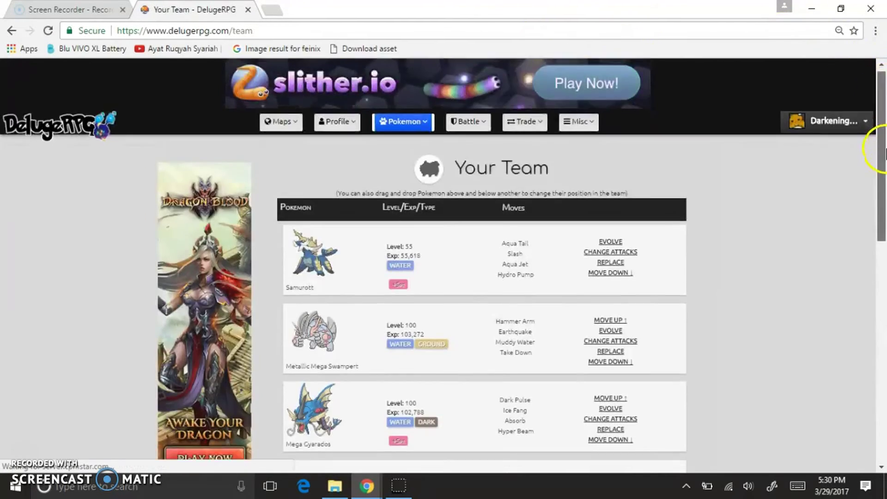
drag(881, 159, 880, 294)
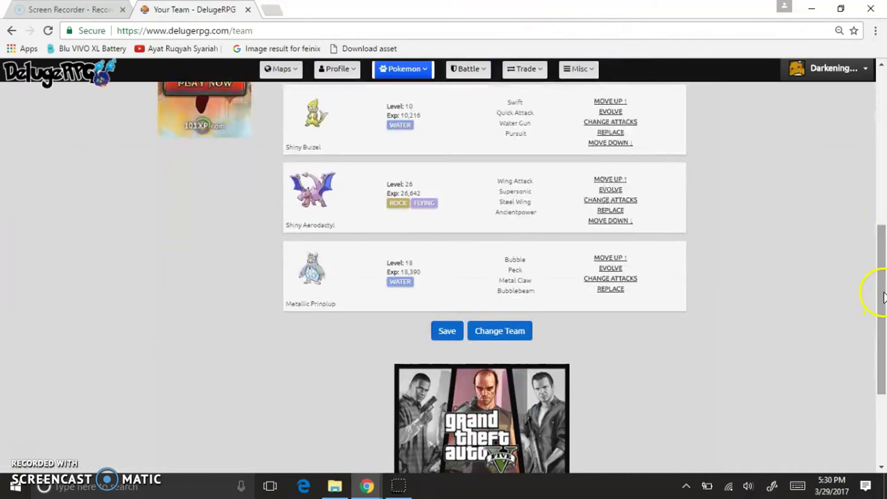
- Attempt to evolve level 18 Metallic Prinplup into Metallic Empoleon, keeping its attacks
click(608, 266)
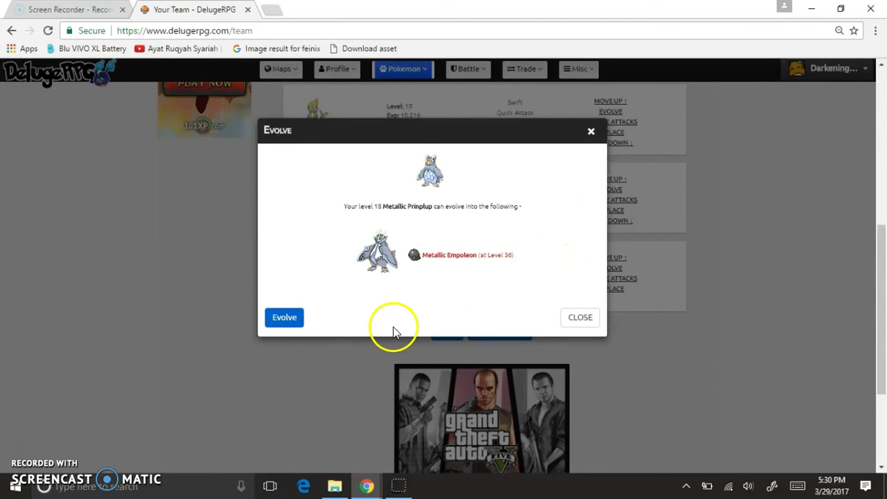
click(277, 324)
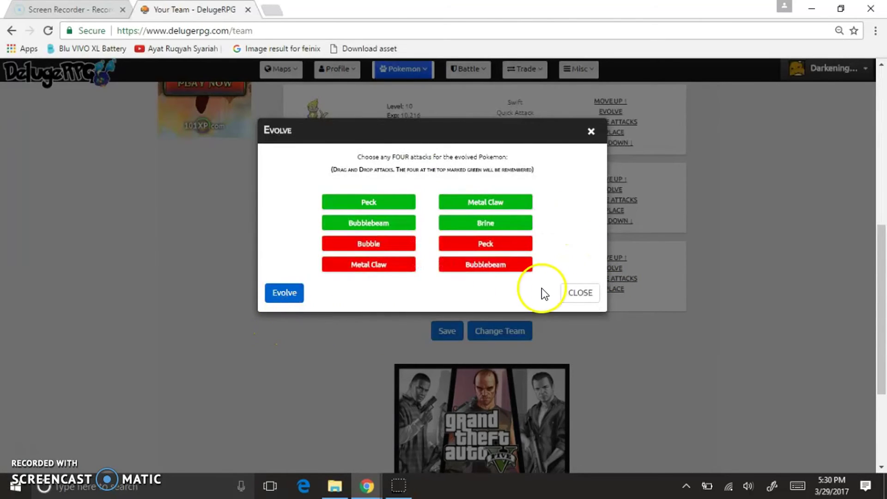
click(288, 294)
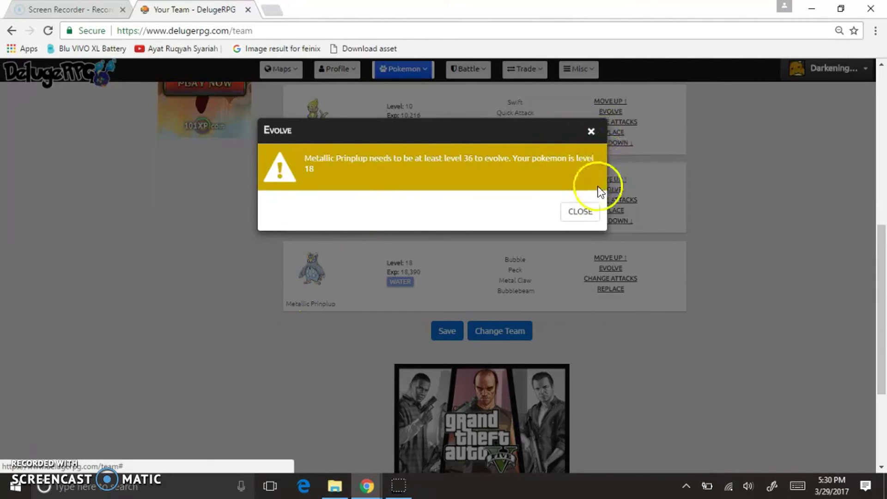
click(590, 209)
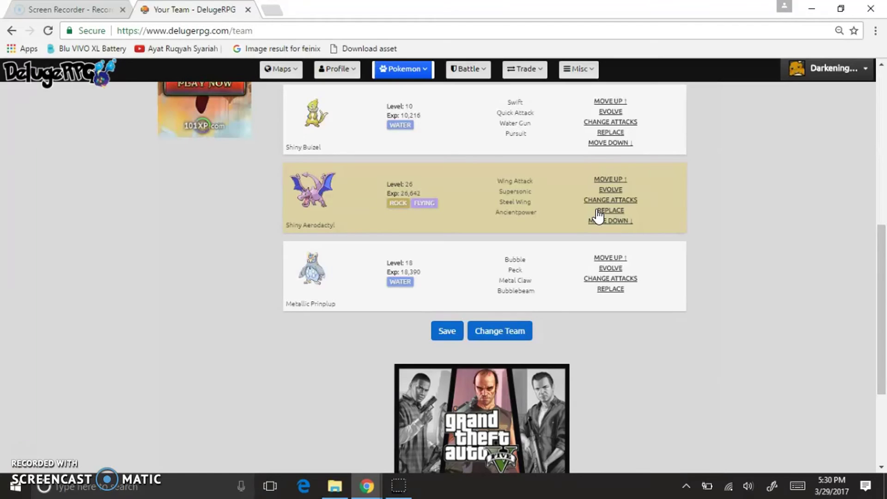
- Close the level 36 warning to return to the team list
click(499, 200)
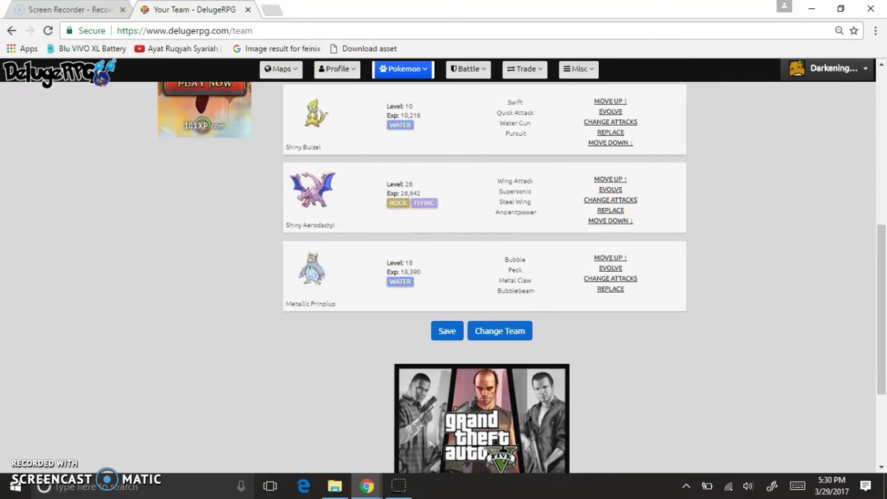